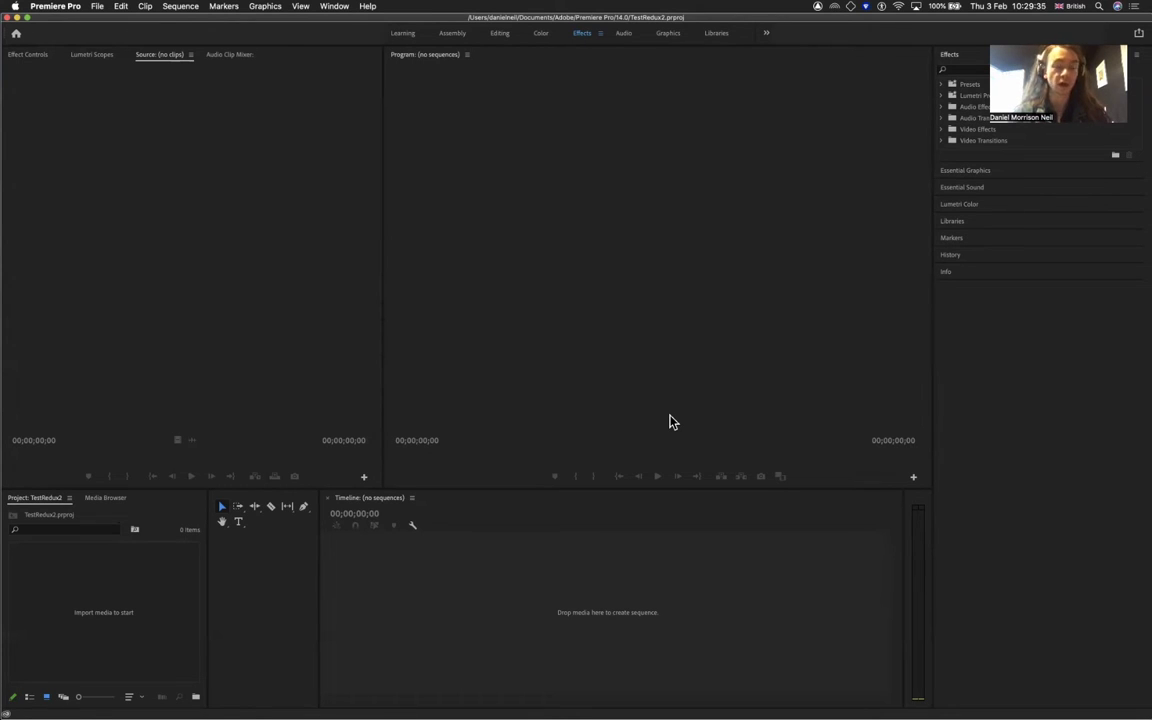
- Switch to Finder and browse back to the VIDEO_PORTFOLIO folder
key("ctrl+Up")
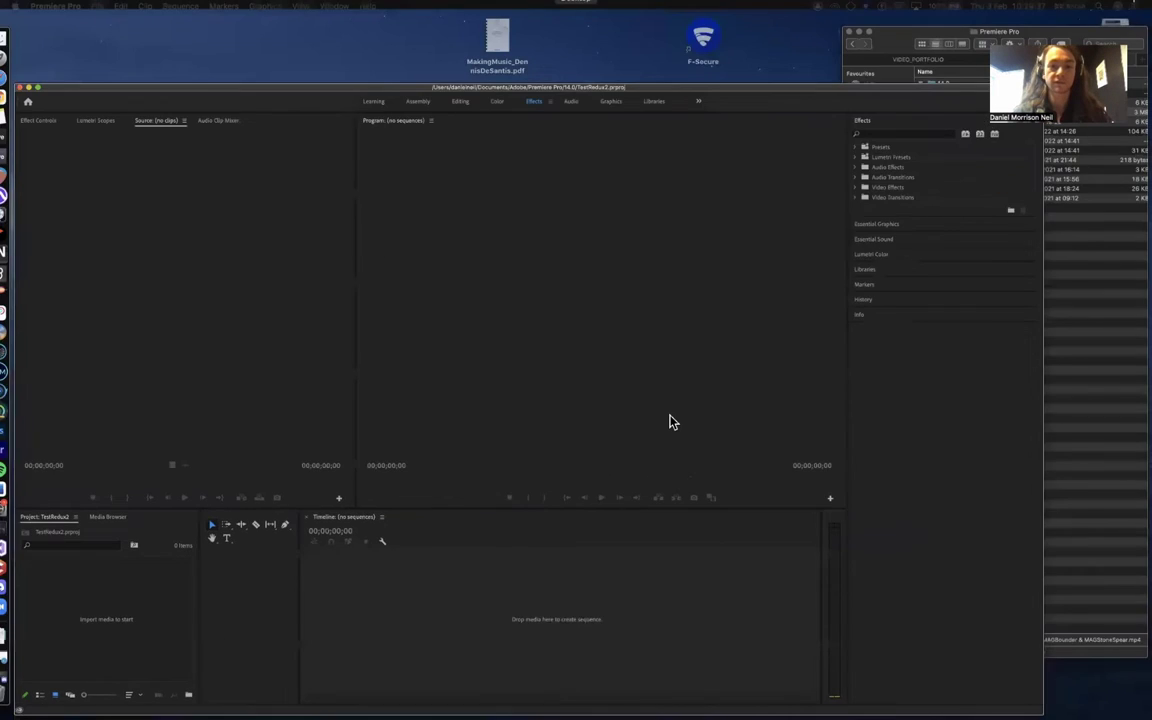
left_click(933, 350)
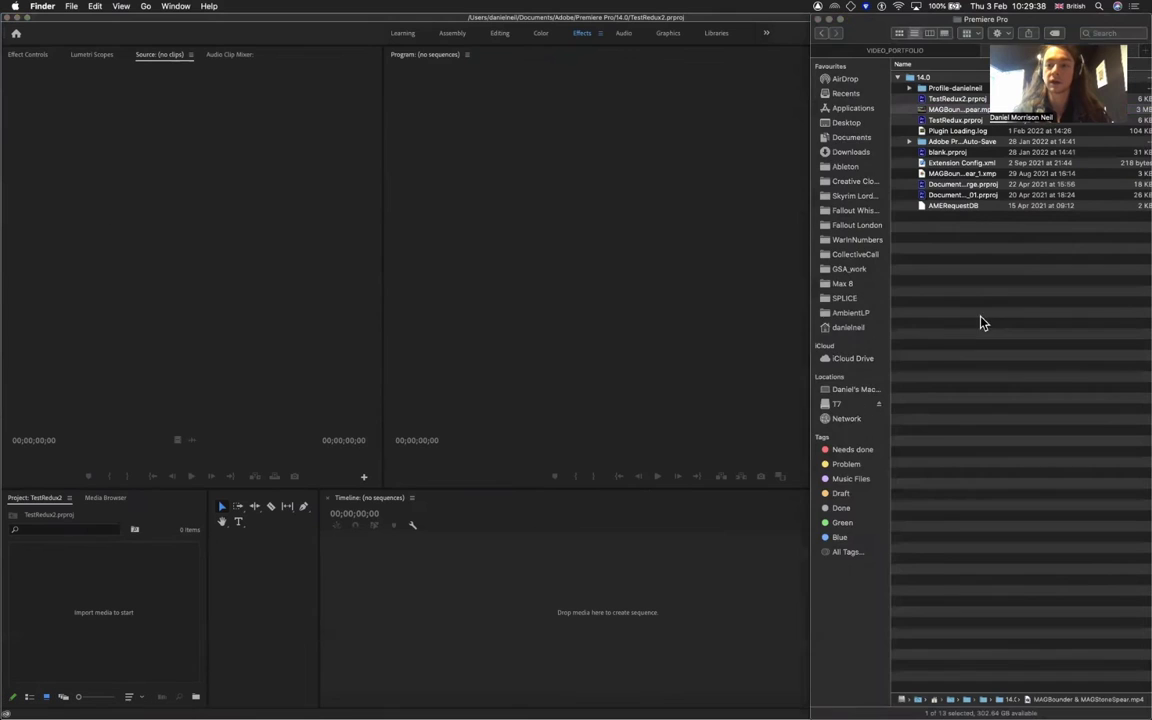
left_click(940, 110)
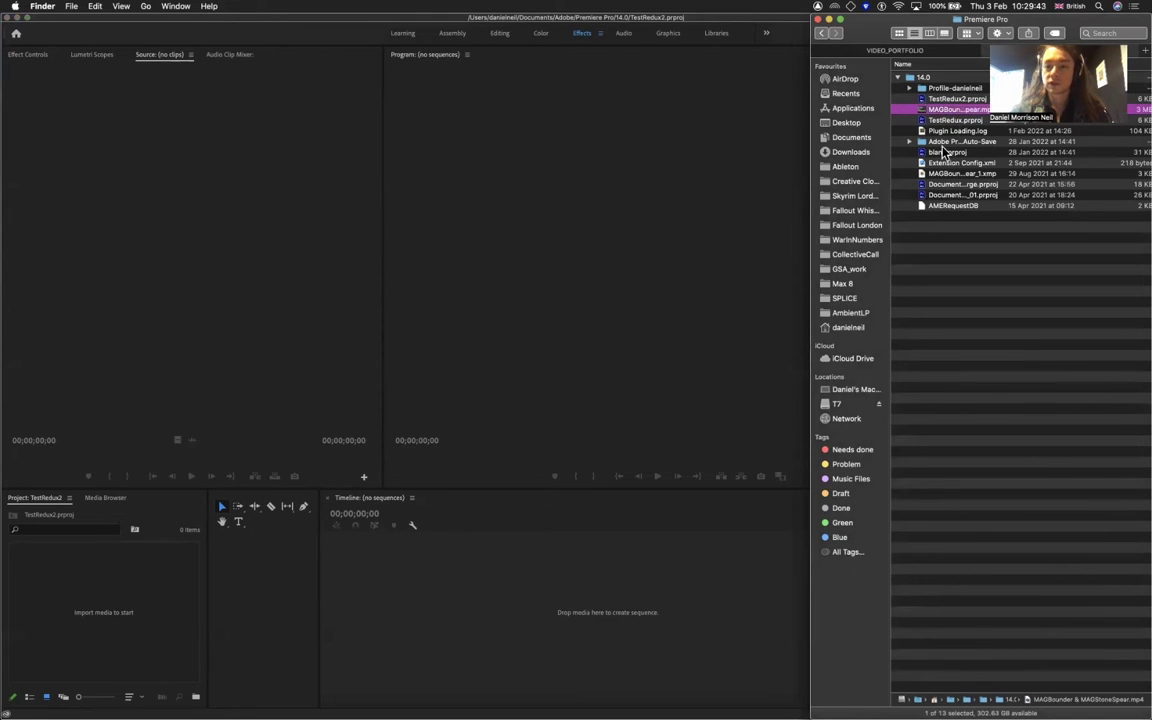
key("super+bracketleft")
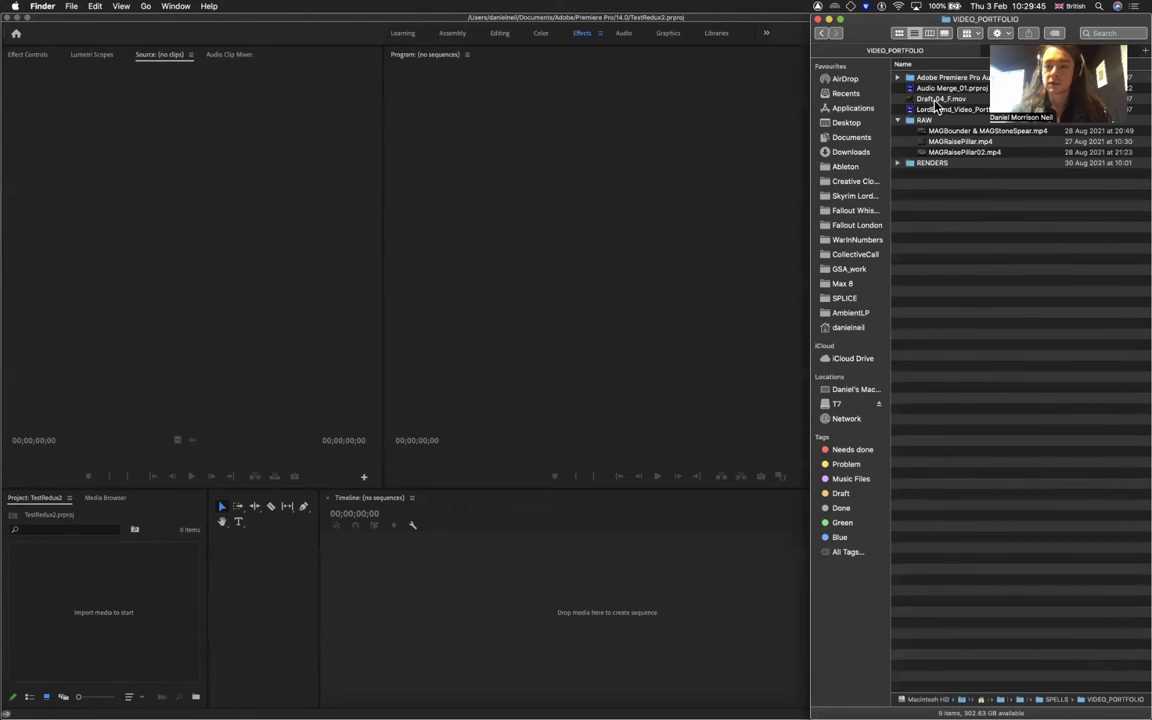
- Check the 1.08 GB size of MAGBounder & MAGStoneSpear.mp4 and drag it into Premiere's timeline
left_click(938, 97)
left_click(940, 132)
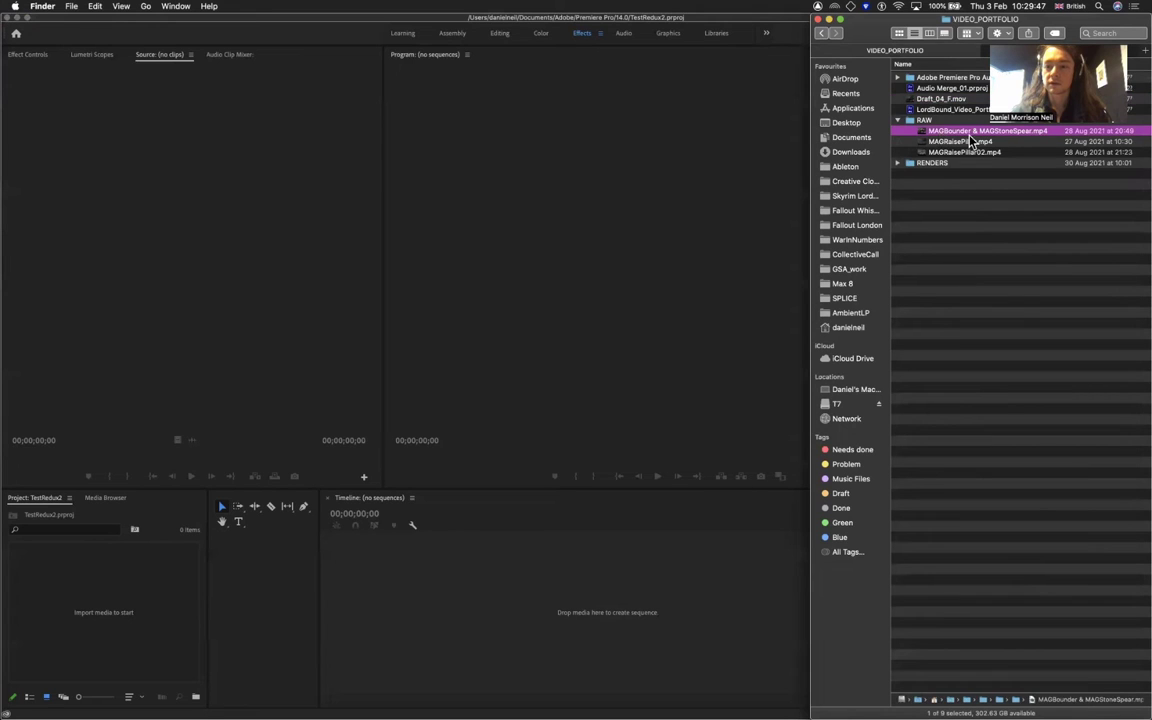
scroll(972, 140, "right", 5)
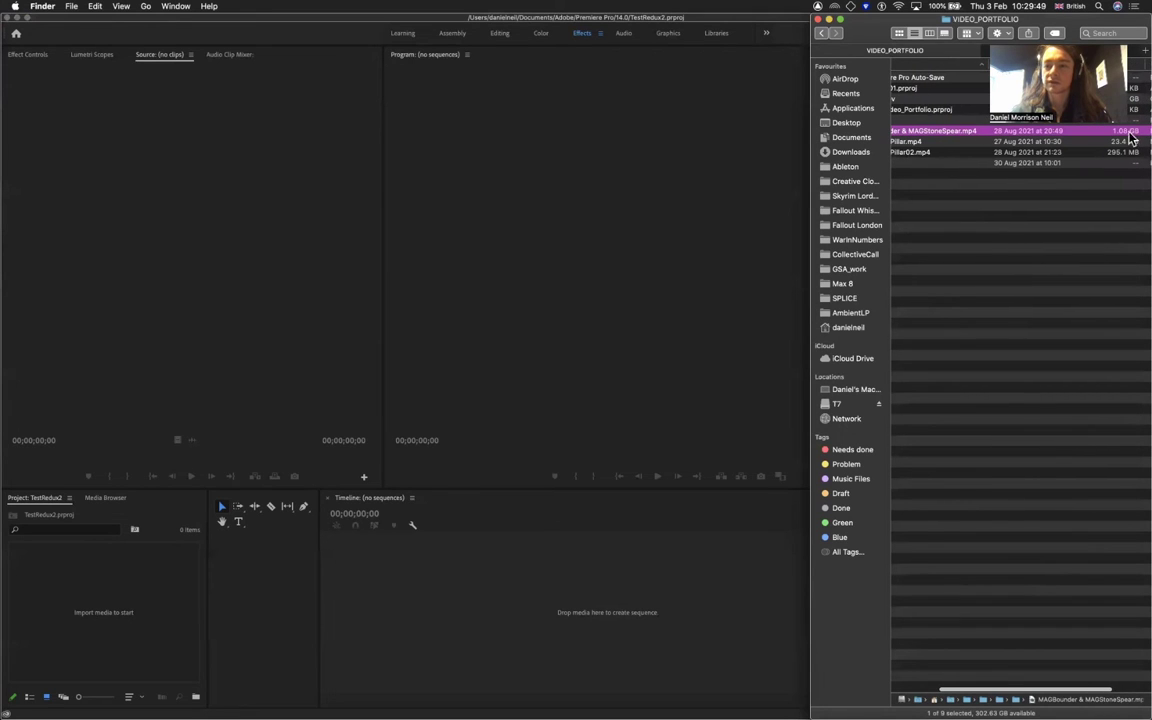
scroll(1124, 140, "left", 5)
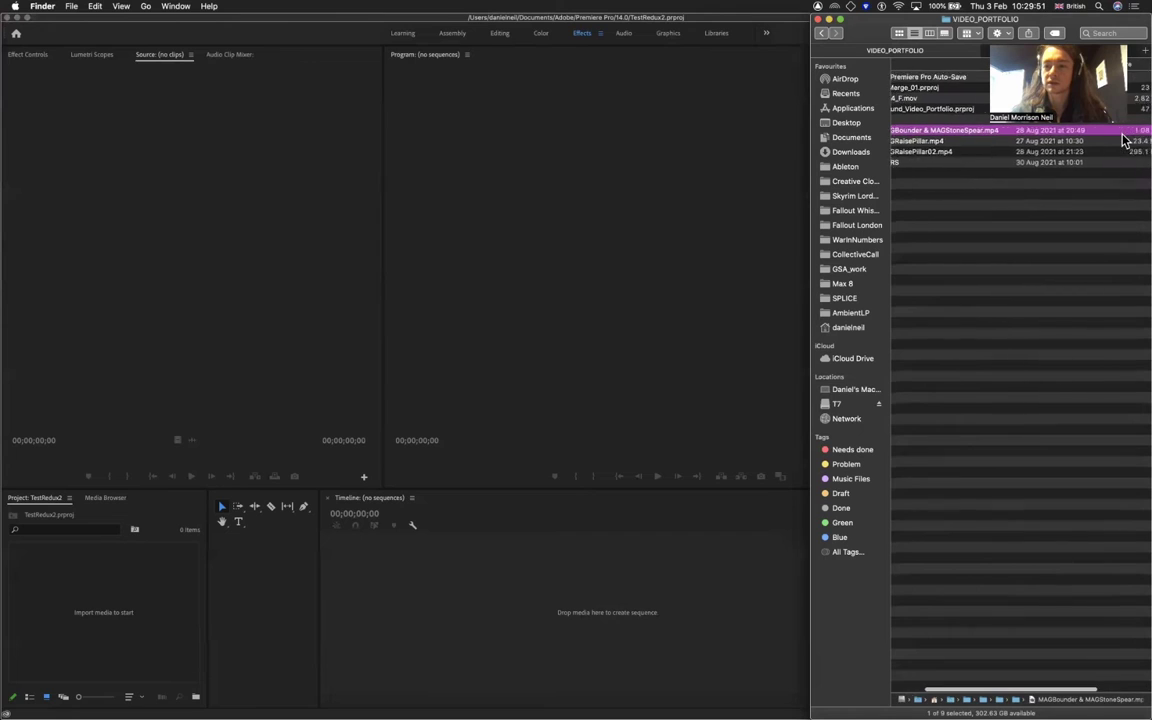
left_click_drag(980, 138, 407, 592)
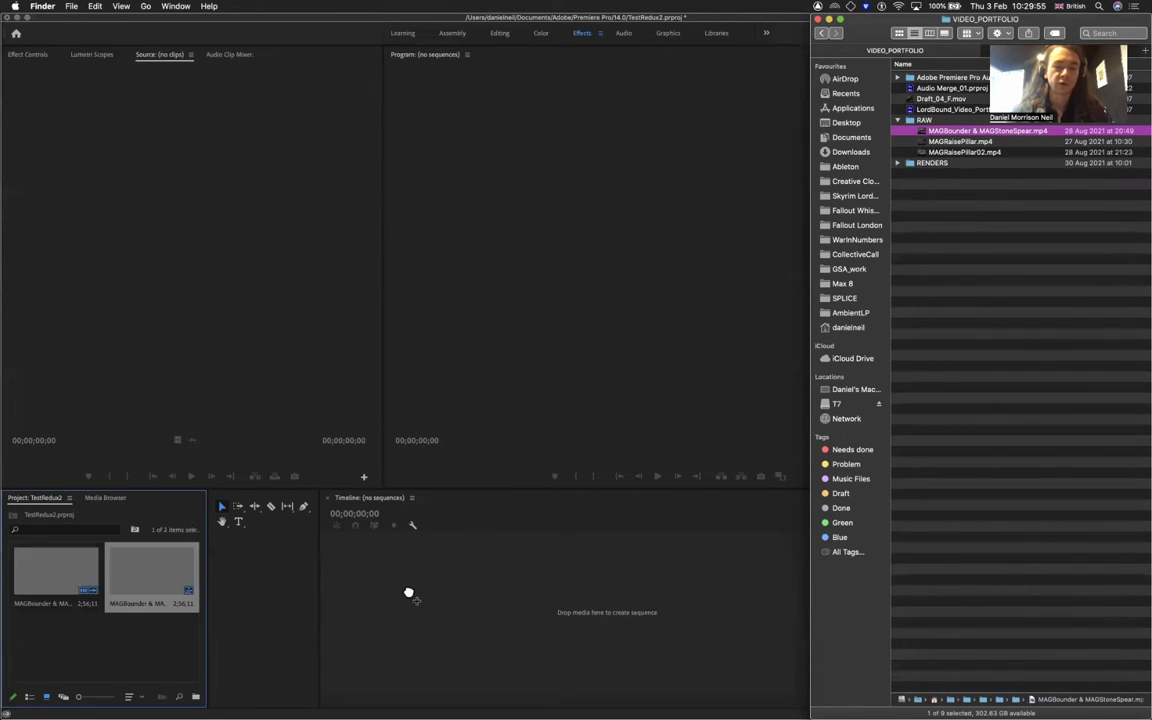
left_click(490, 510)
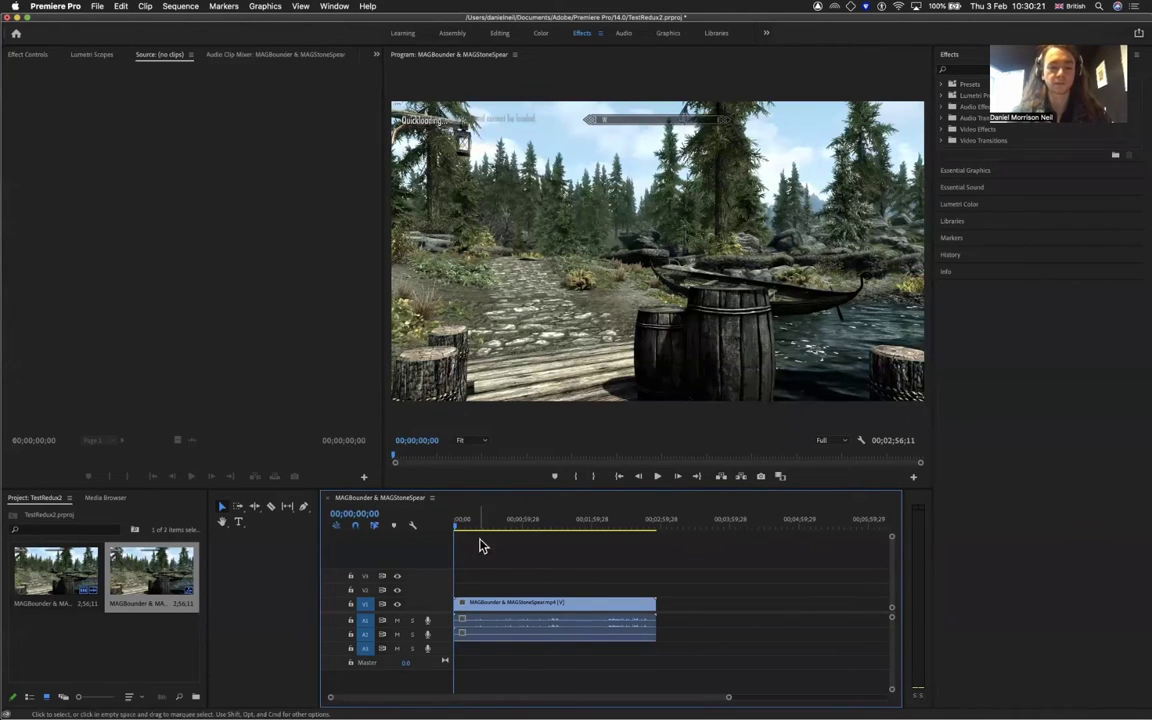
- Put the playhead at 00;00;11;21, open Export Settings for the sequence, and shift the dialog left
left_click(466, 522)
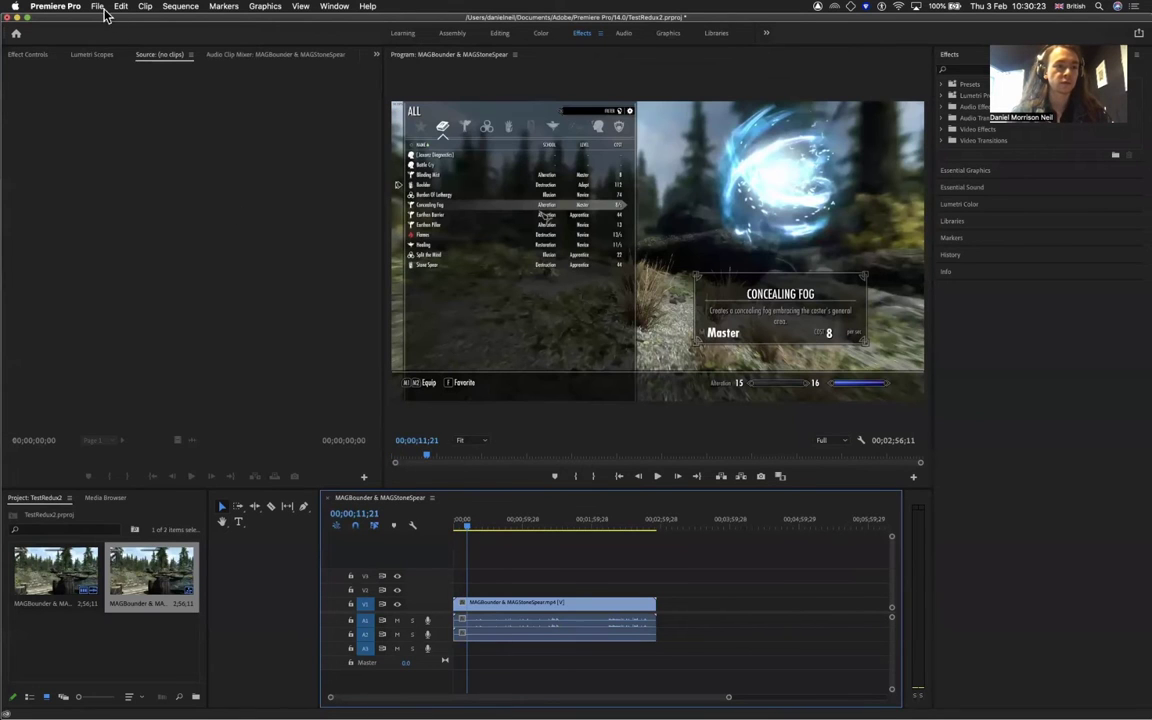
left_click(97, 6)
mouse_move(150, 316)
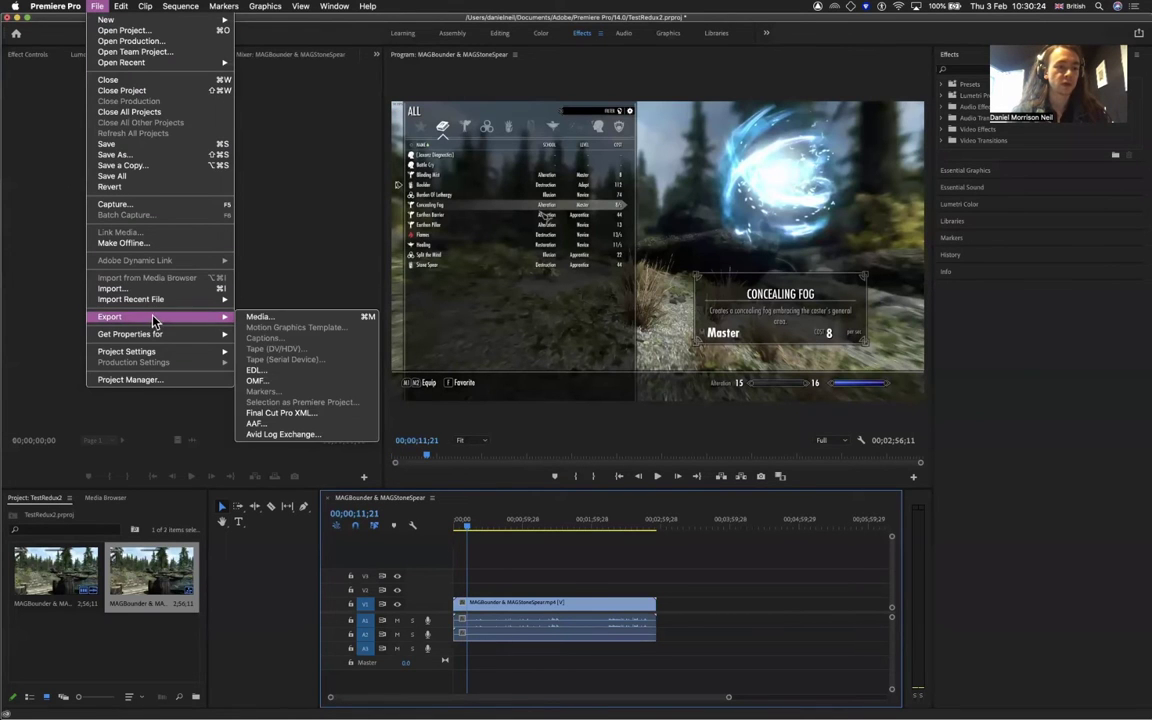
left_click(255, 318)
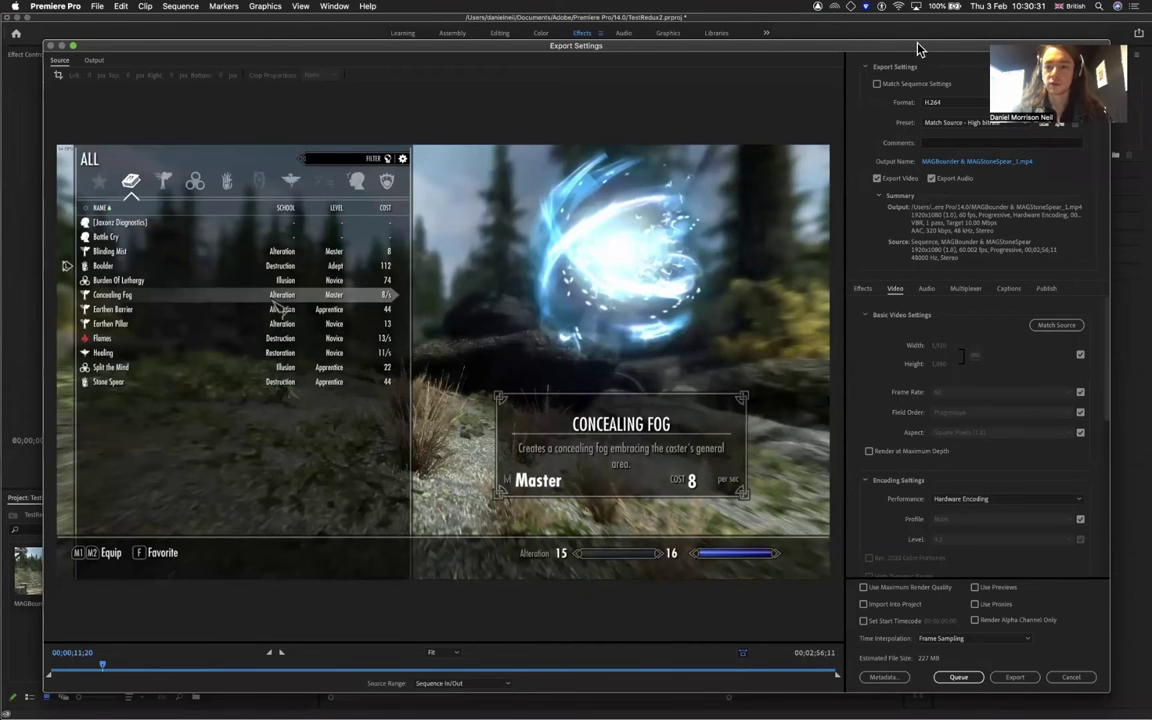
left_click_drag(835, 45, 820, 45)
left_click_drag(900, 48, 895, 48)
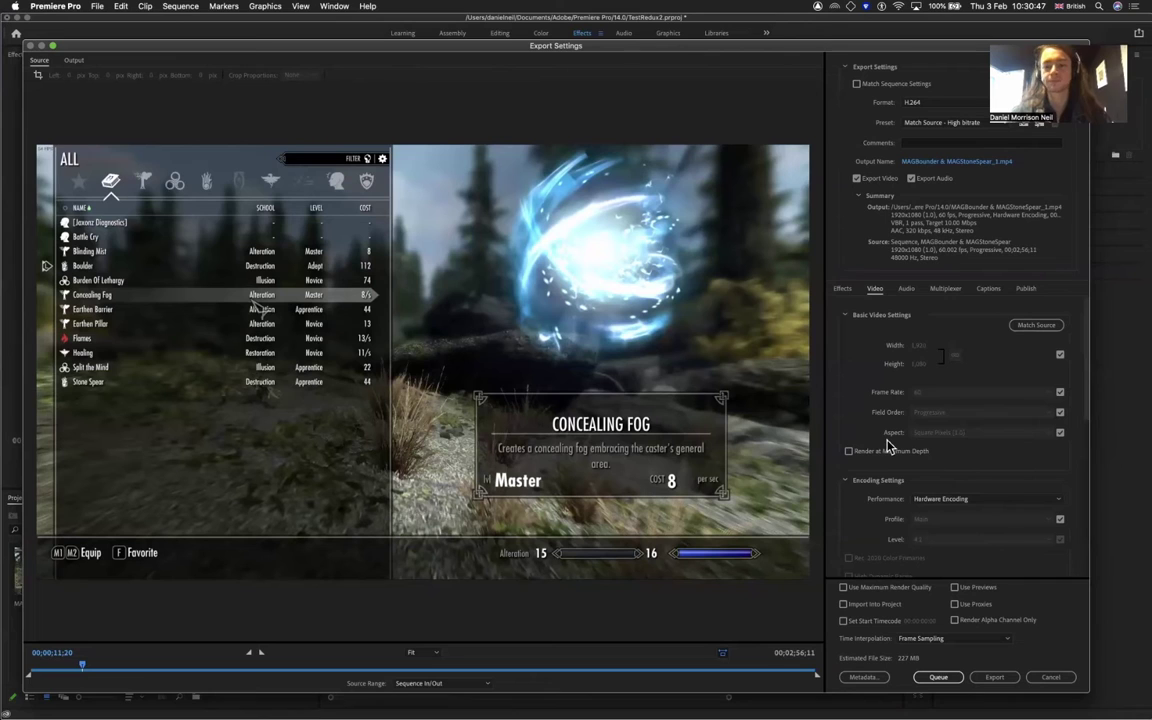
- Scroll down to Bitrate Settings and list the Bitrate Encoding options
scroll(886, 447, "down", 10)
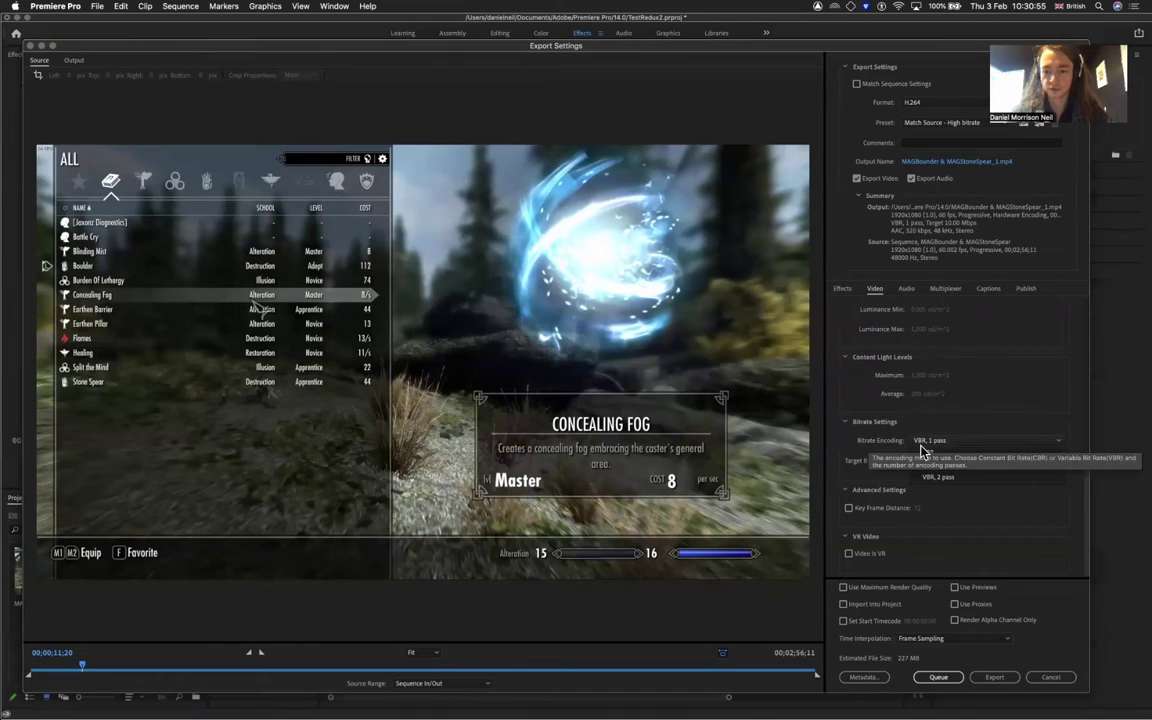
left_click(921, 445)
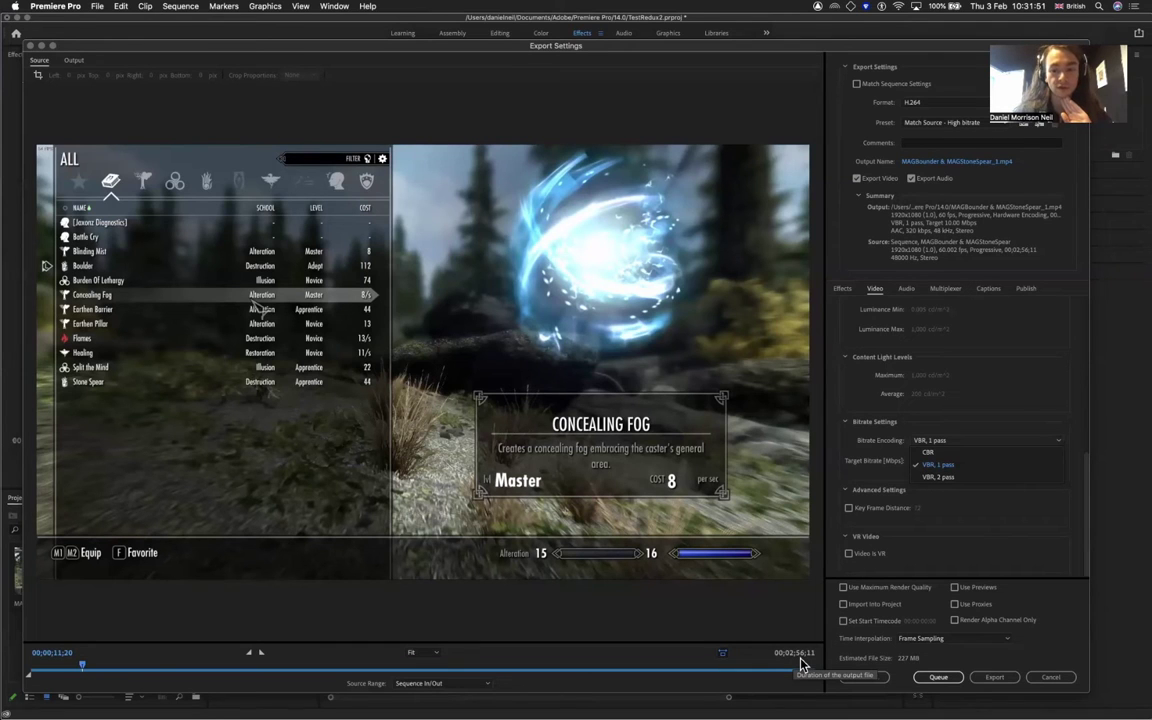
- Export with VBR 2 pass, a 5.66 Mbps target bitrate and 10.4 Mbps maximum bitrate
left_click(933, 478)
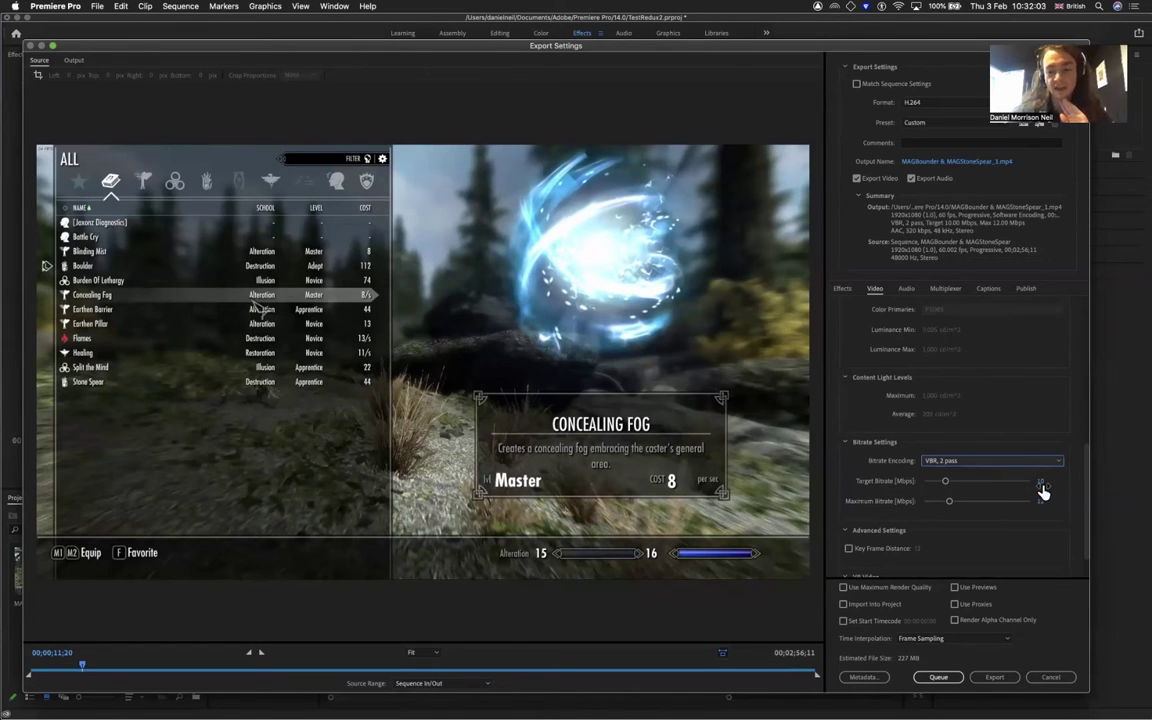
left_click(946, 483)
left_click_drag(944, 481, 936, 488)
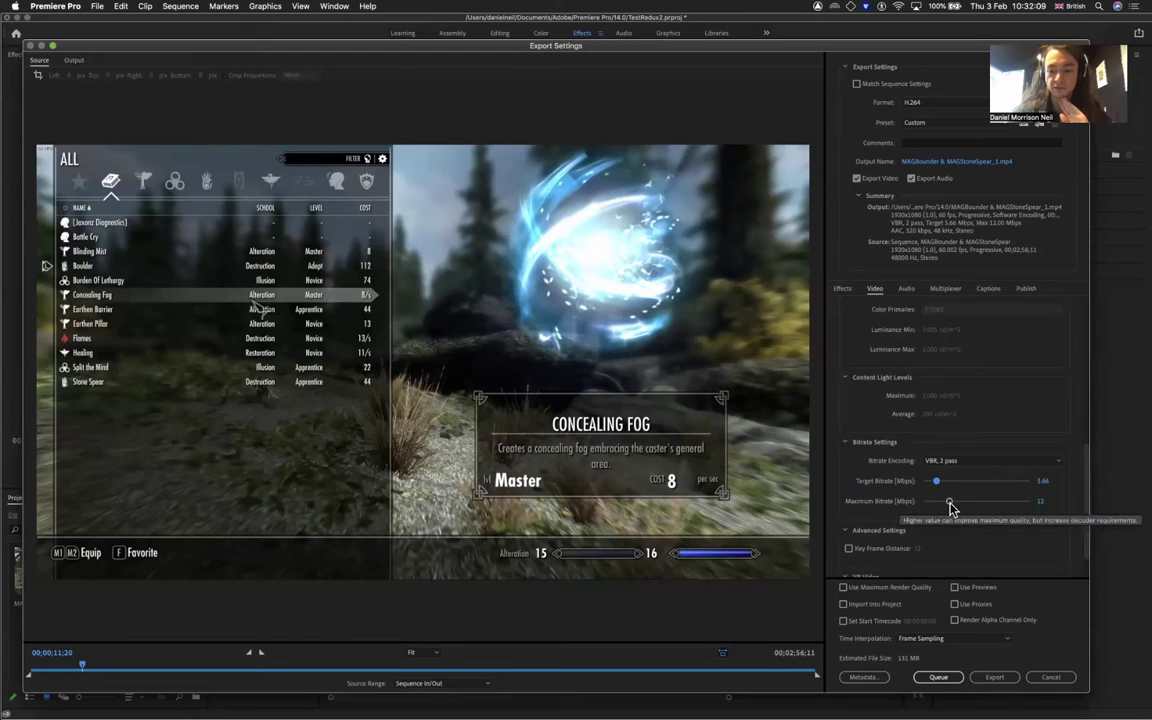
left_click(951, 507)
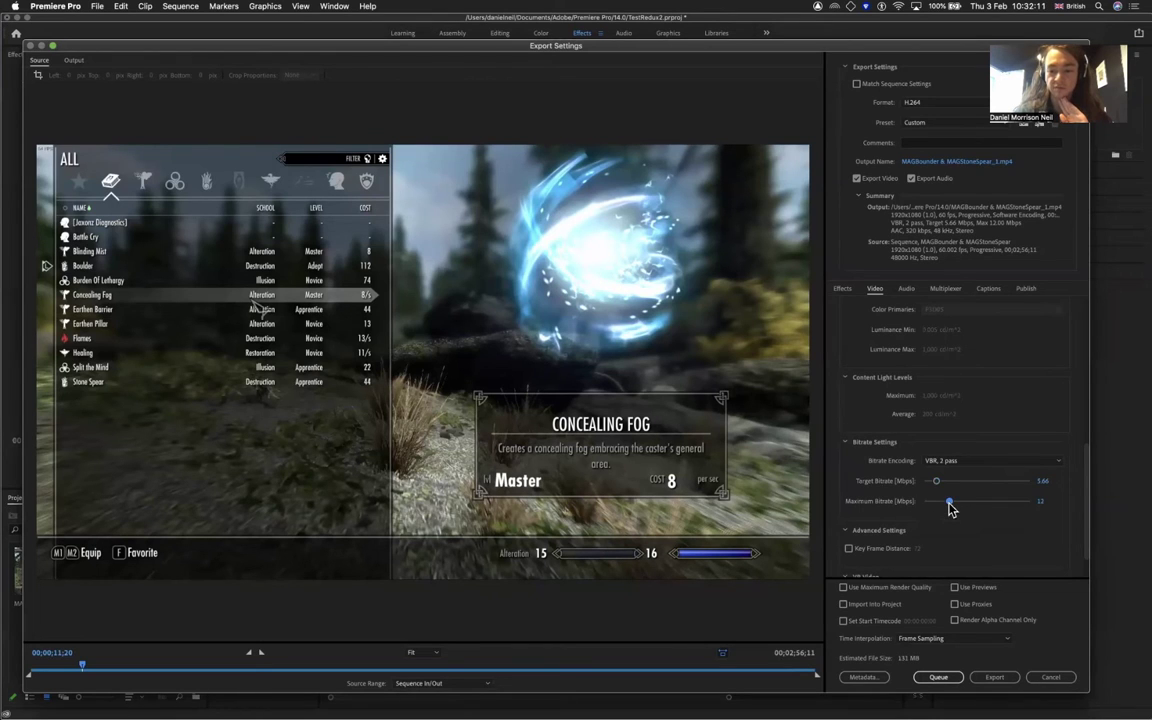
left_click_drag(951, 507, 947, 508)
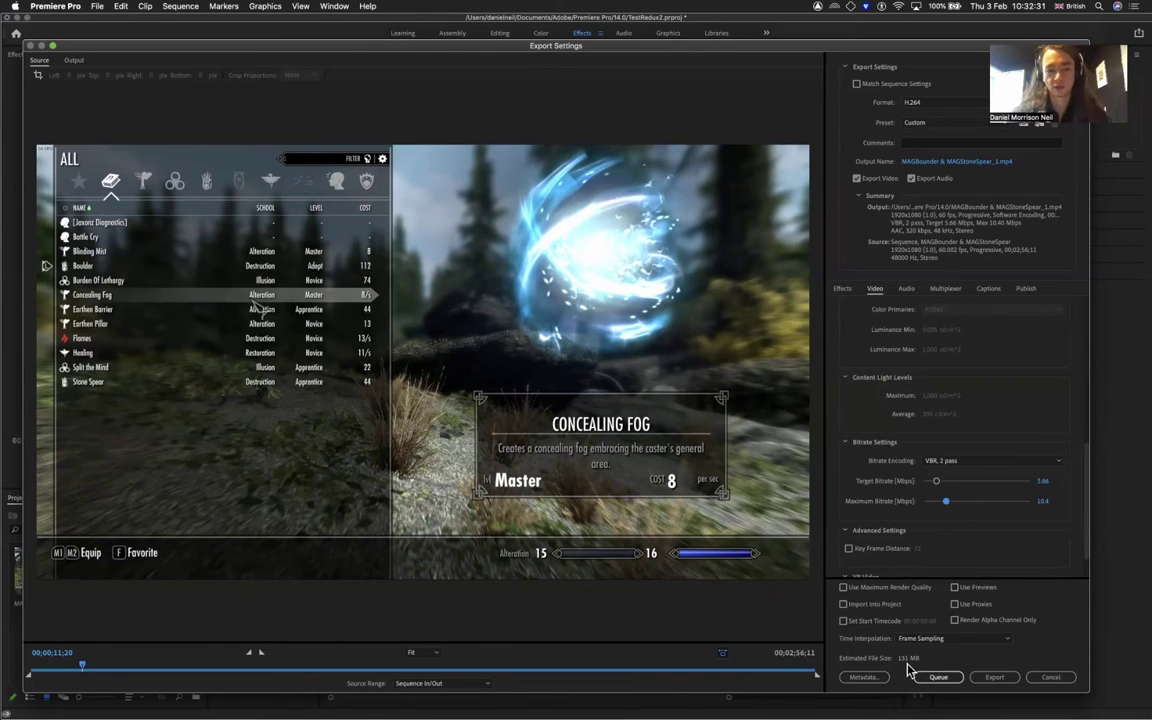
left_click(997, 679)
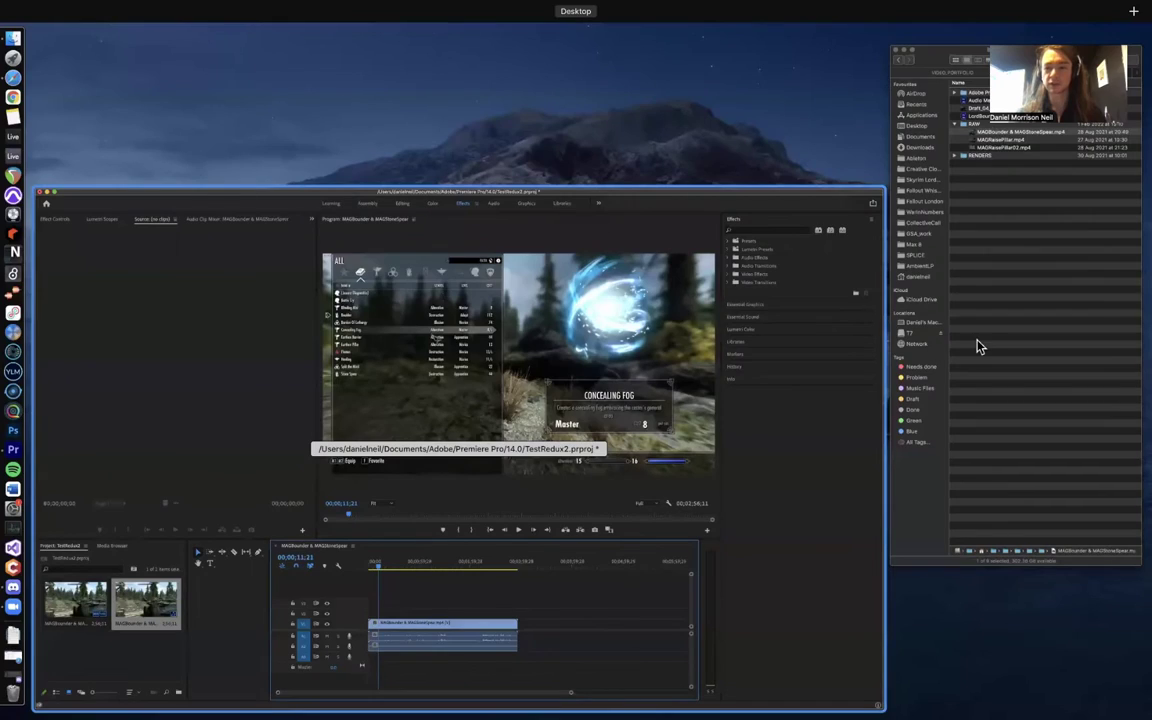
- Find MAGBounder & MAGStoneSpear_1.mp4 in Finder's Premiere Pro 14.0 folder and preview it in Quick Look
left_click(1000, 131)
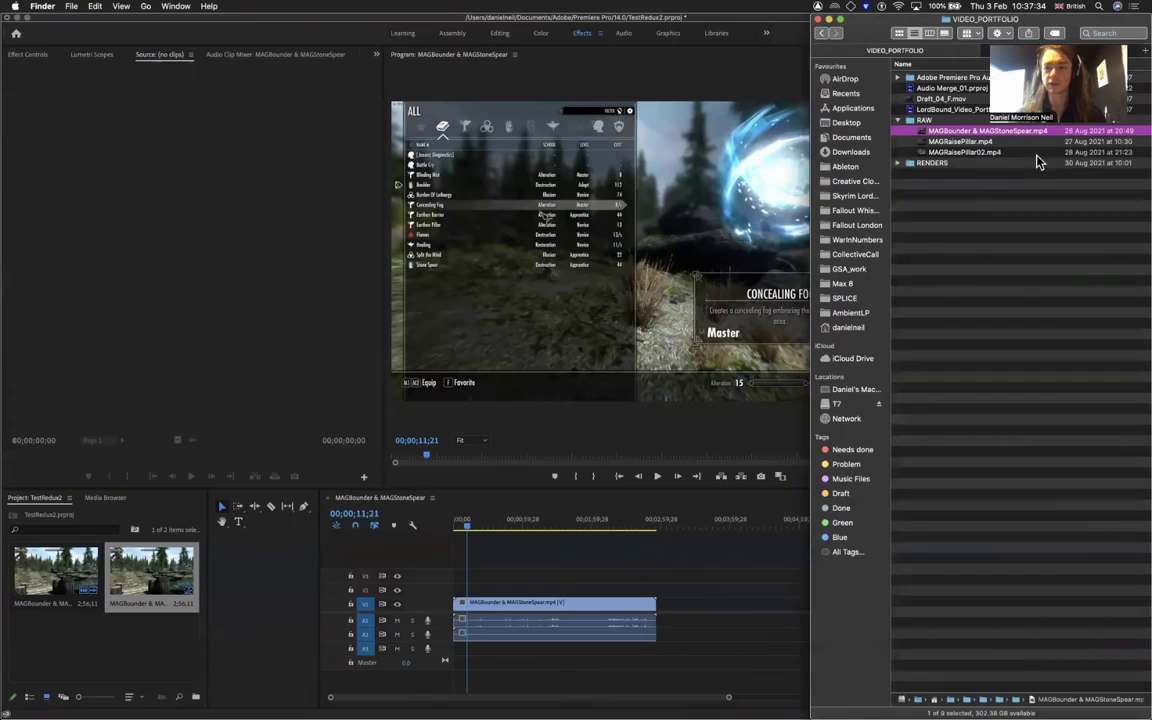
left_click(1088, 55)
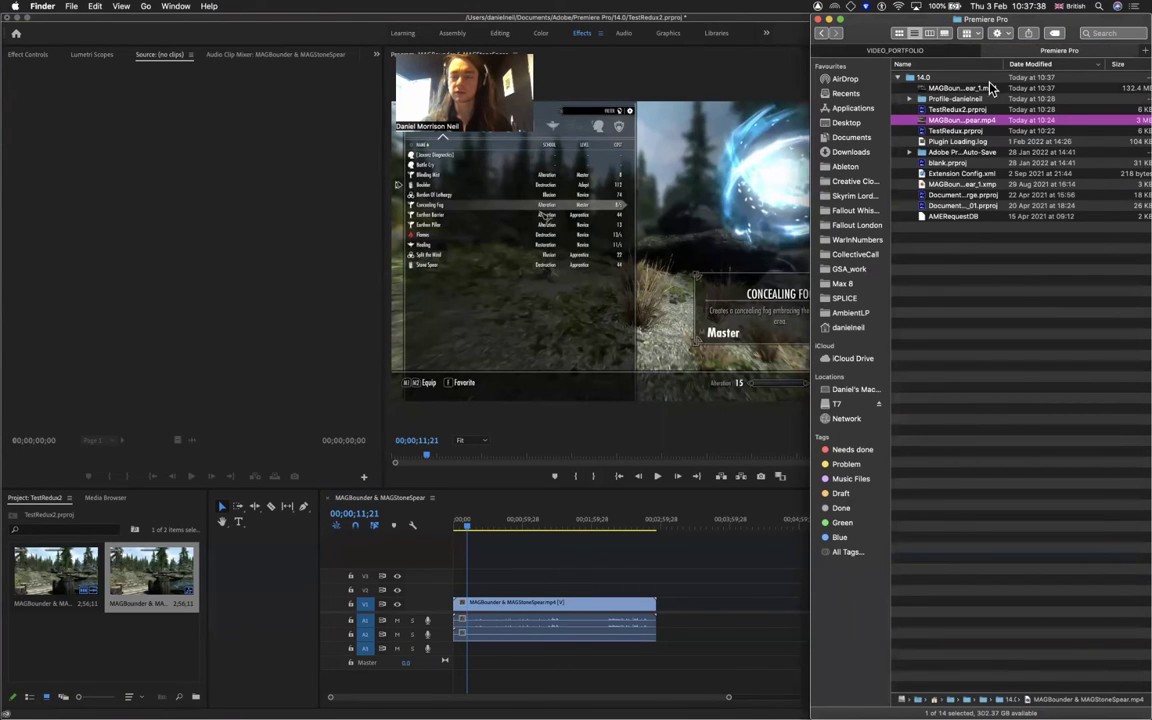
scroll(1010, 91, "right", 3)
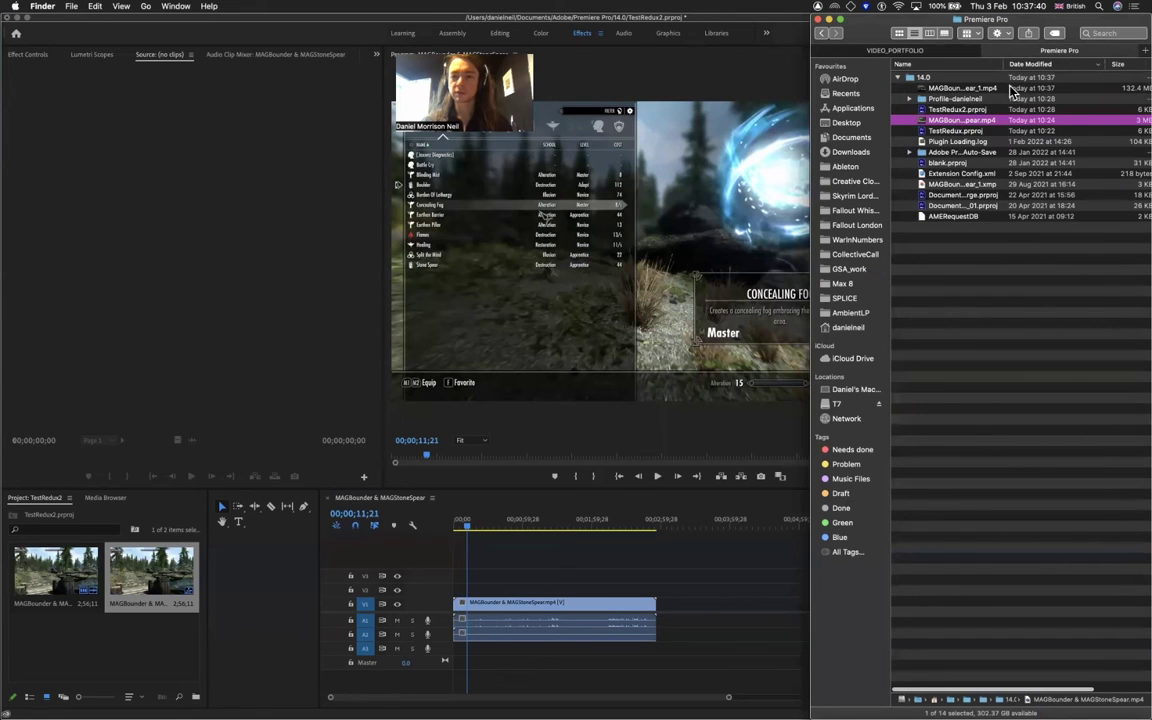
scroll(1010, 91, "left", 3)
left_click(900, 88)
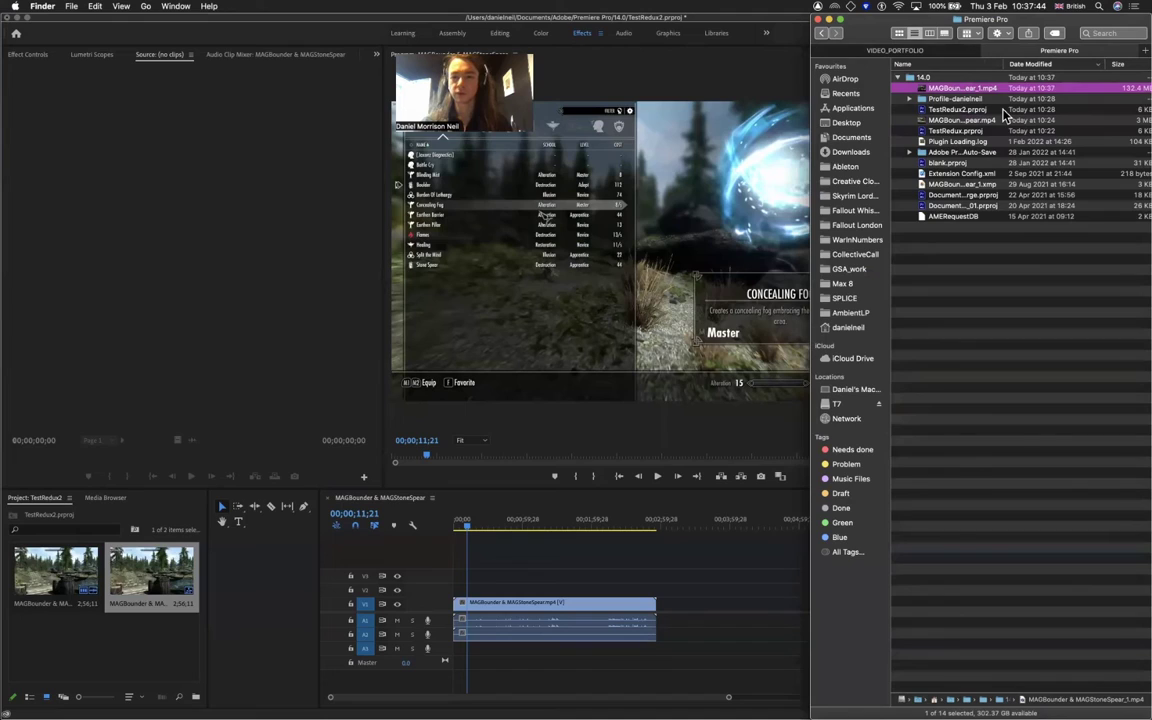
key("space")
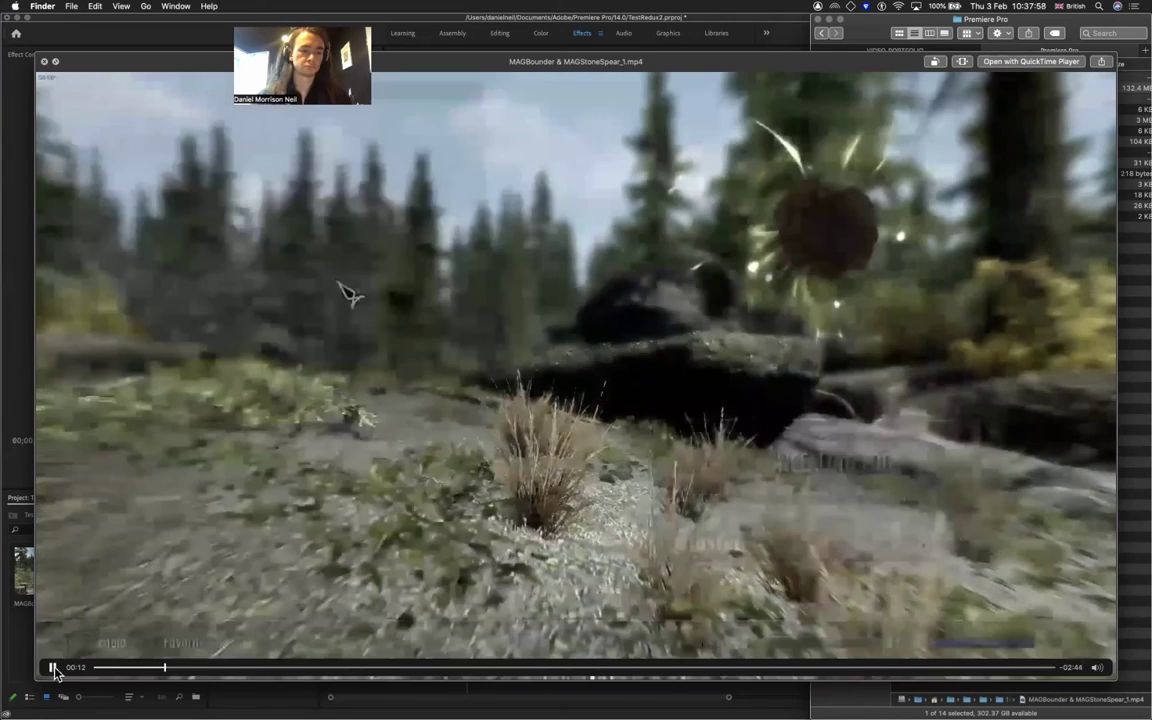
- Pause the Quick Look playback of the exported clip at 00:13
left_click(349, 524)
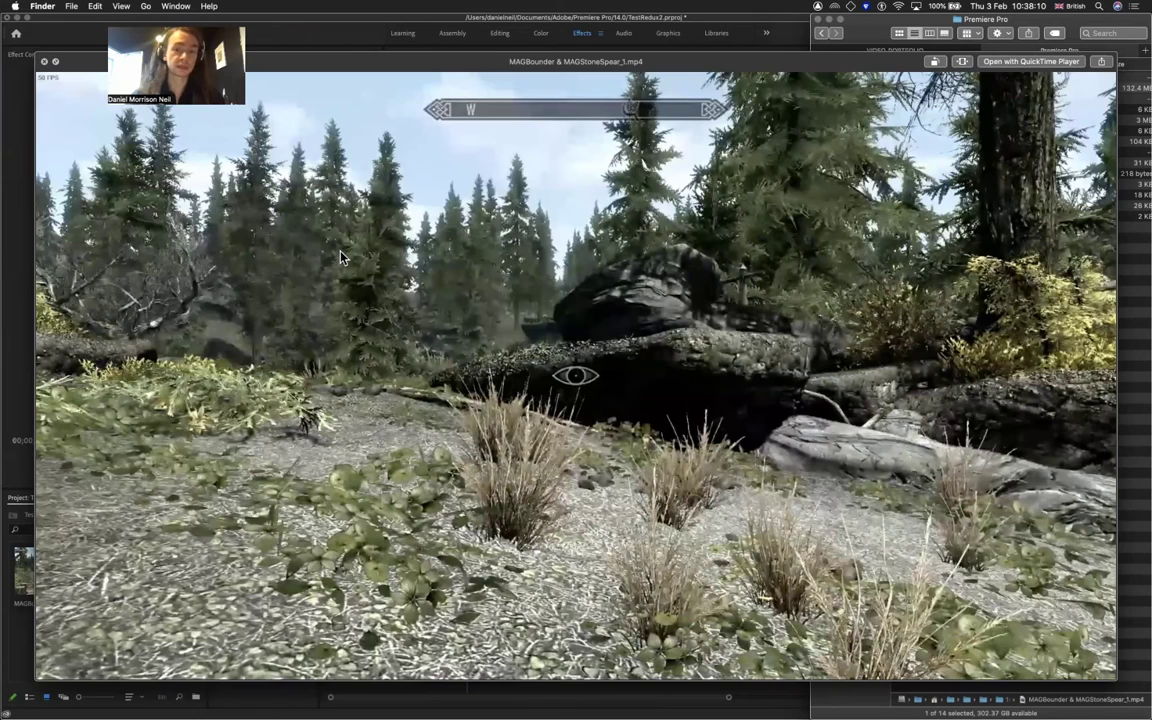
mouse_move(340, 258)
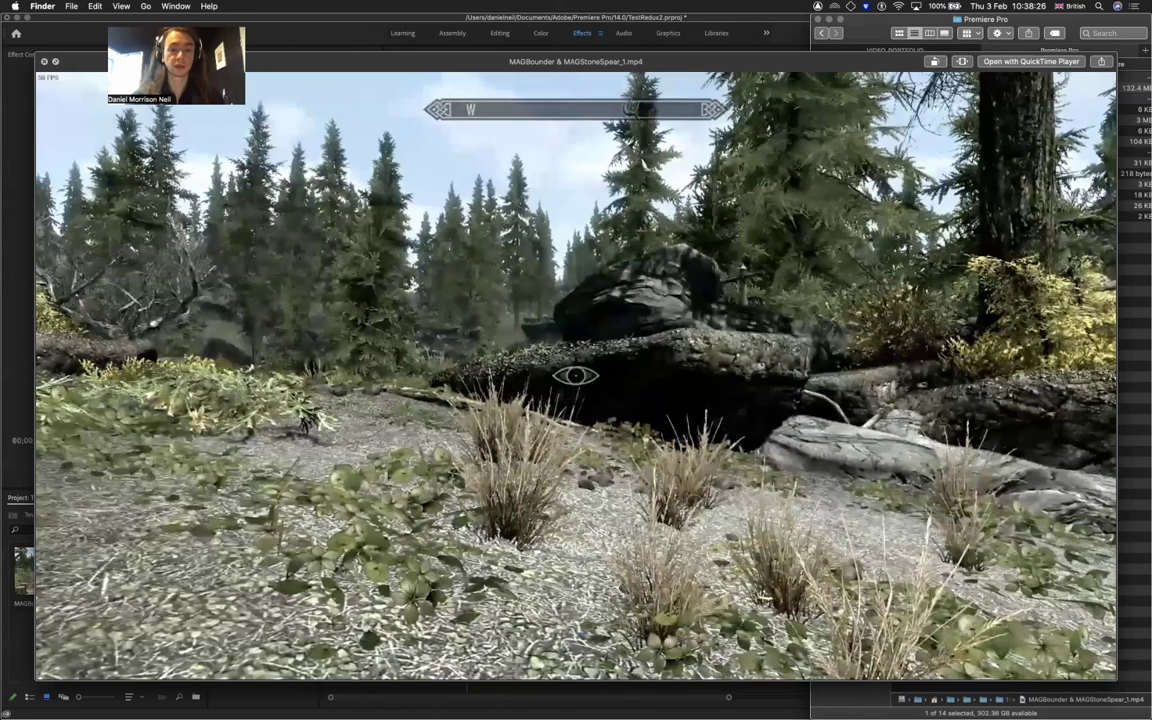
mouse_move(112, 112)
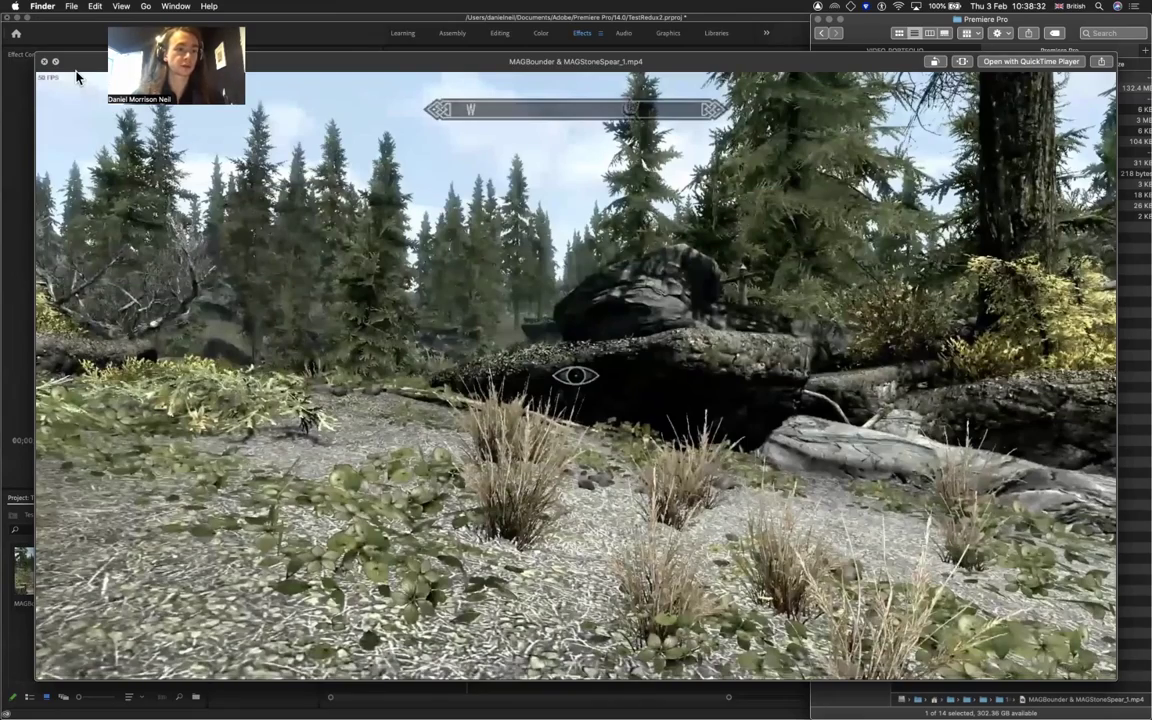
- Close the Quick Look preview and scroll Finder to check the source clip's 1.08 GB size
left_click(44, 62)
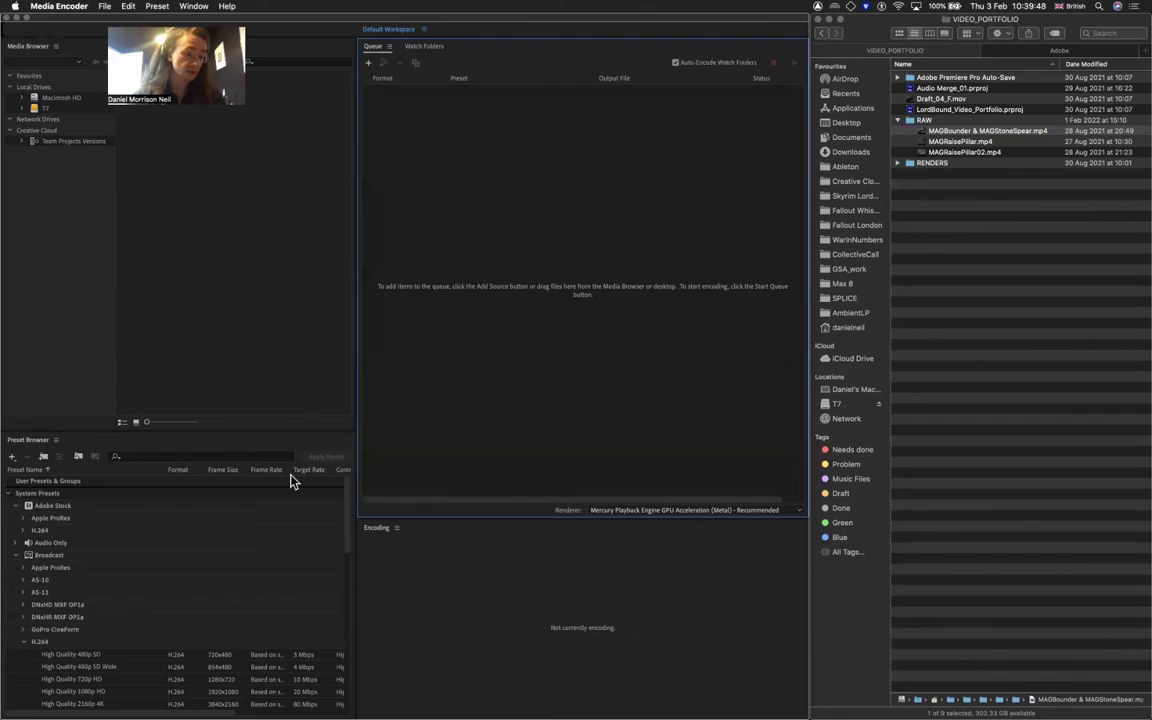
scroll(211, 531, "down", 2)
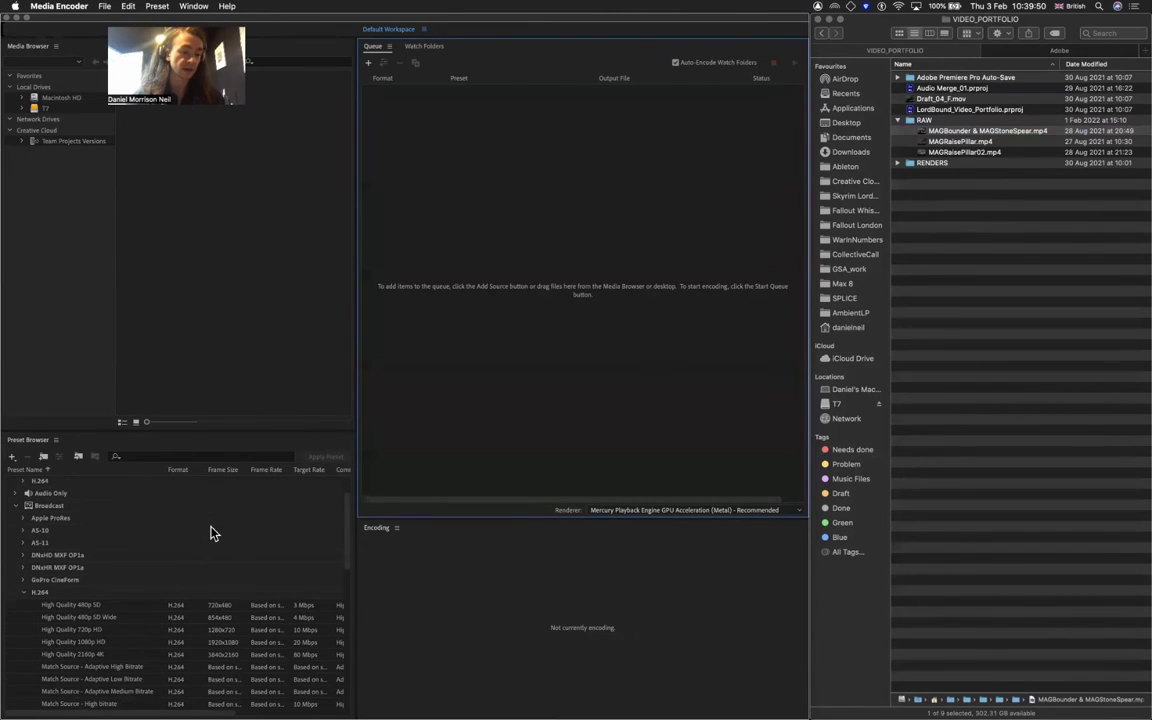
scroll(211, 531, "down", 3)
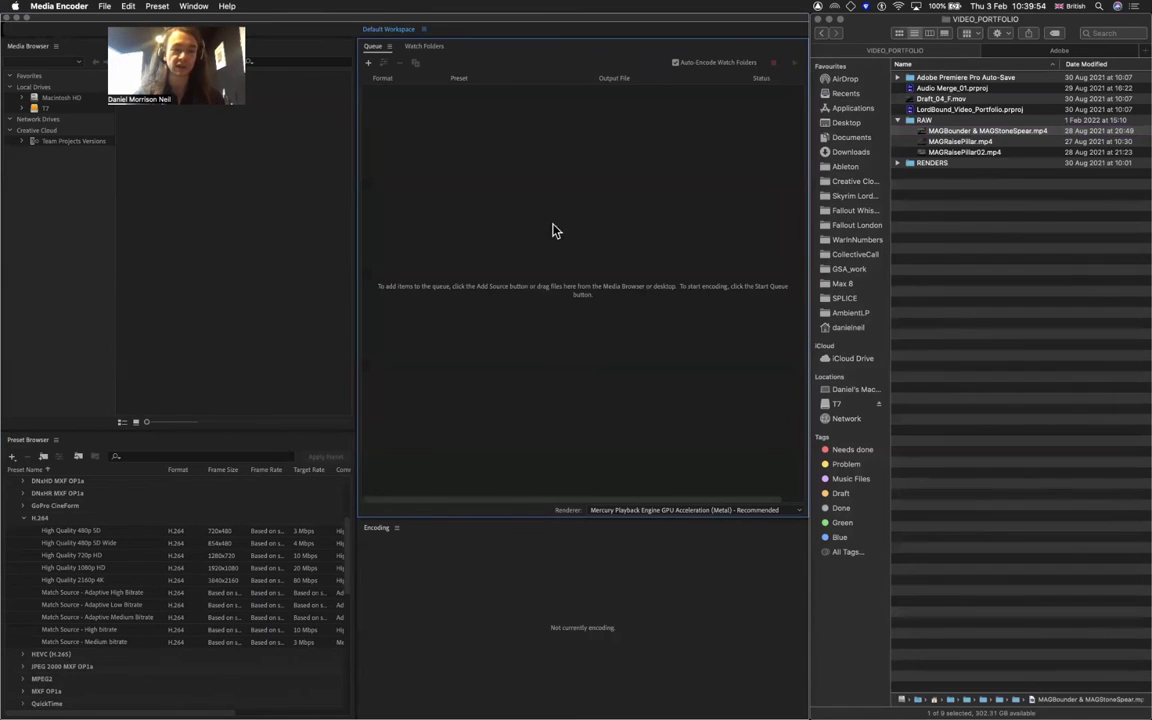
scroll(1078, 220, "right", 2)
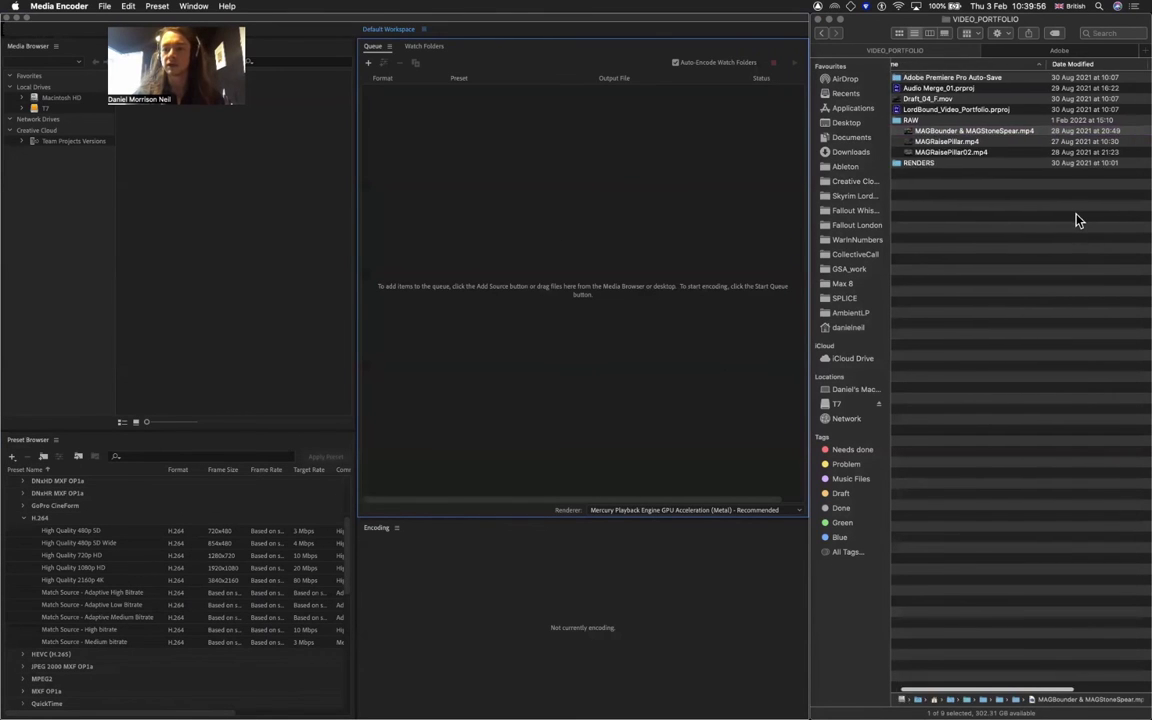
scroll(1078, 220, "right", 3)
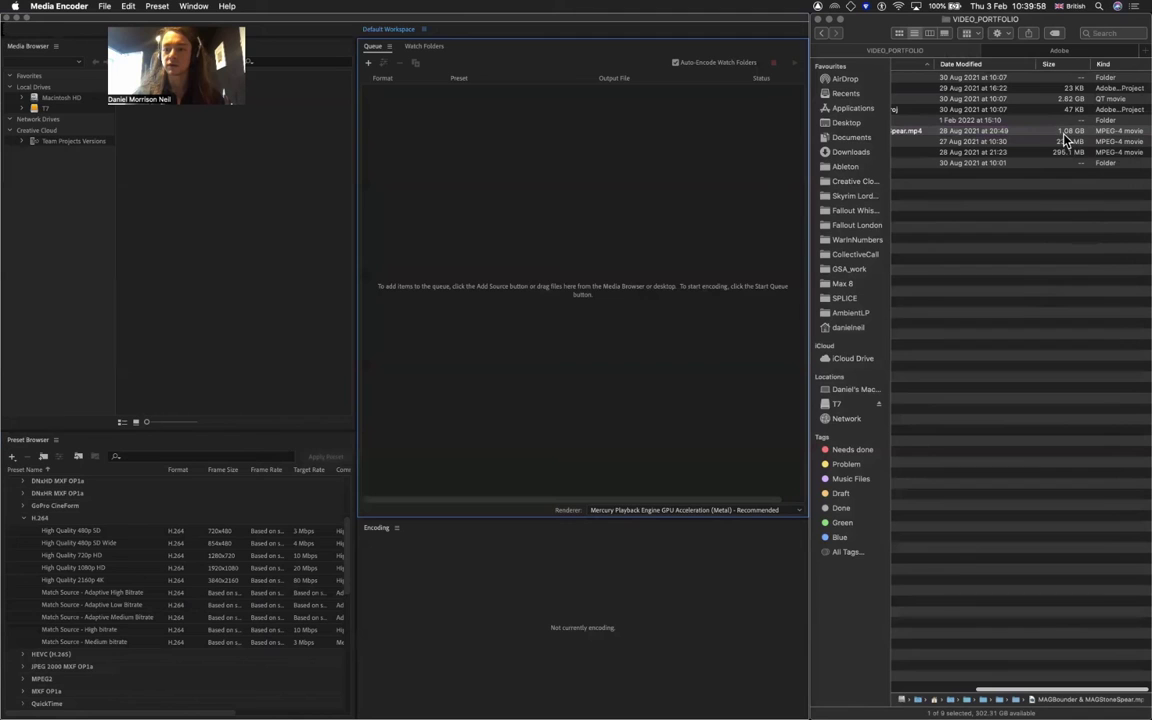
scroll(1078, 140, "left", 1)
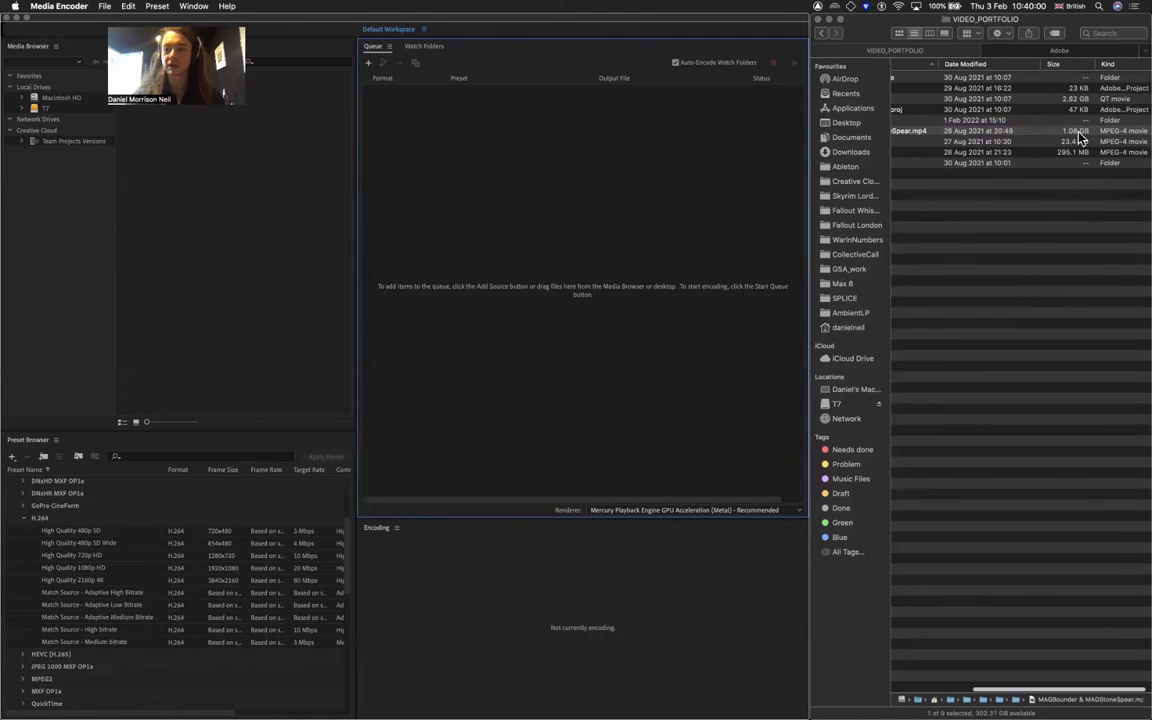
scroll(1078, 140, "left", 5)
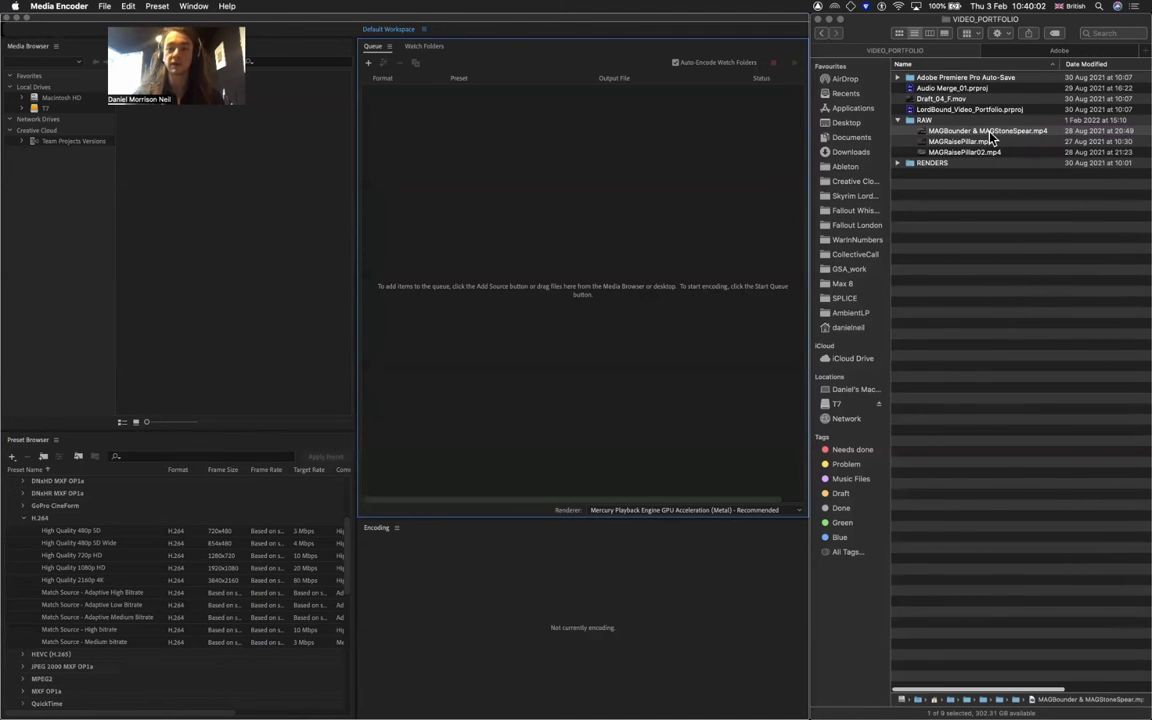
- Queue MAGBounder & MAGStoneSpear.mp4 as H.264, review its presets, and select High Quality 480p SD
left_click_drag(990, 138, 596, 224)
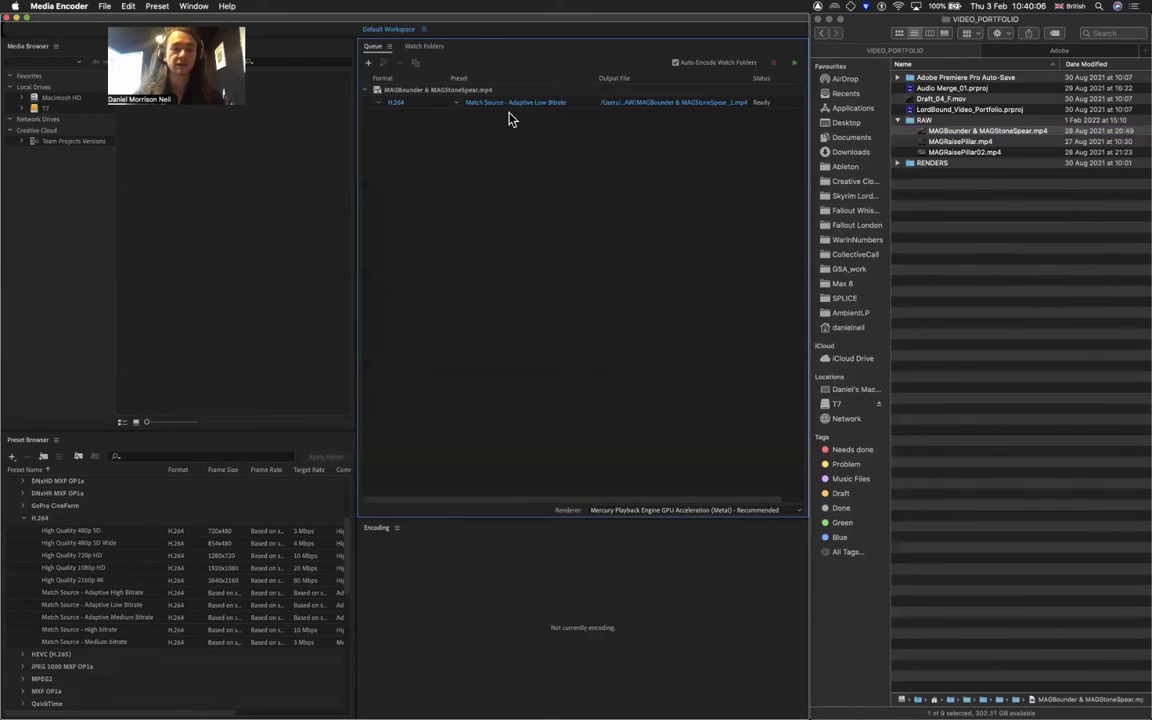
mouse_move(490, 111)
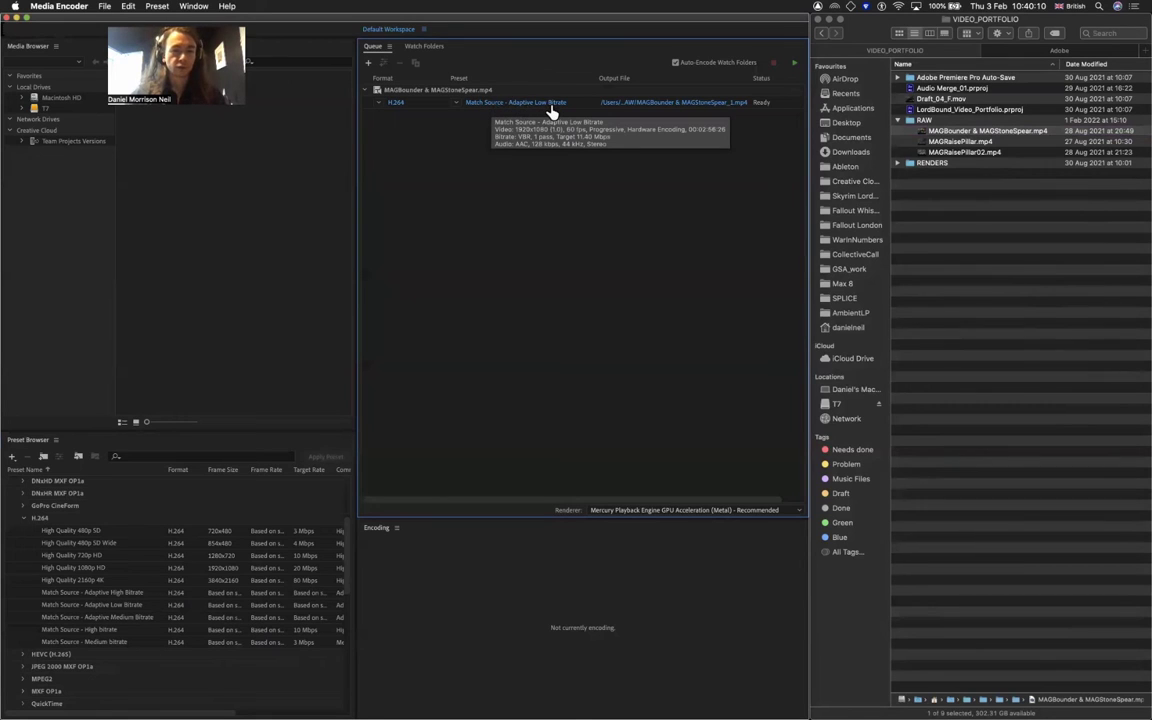
left_click(459, 104)
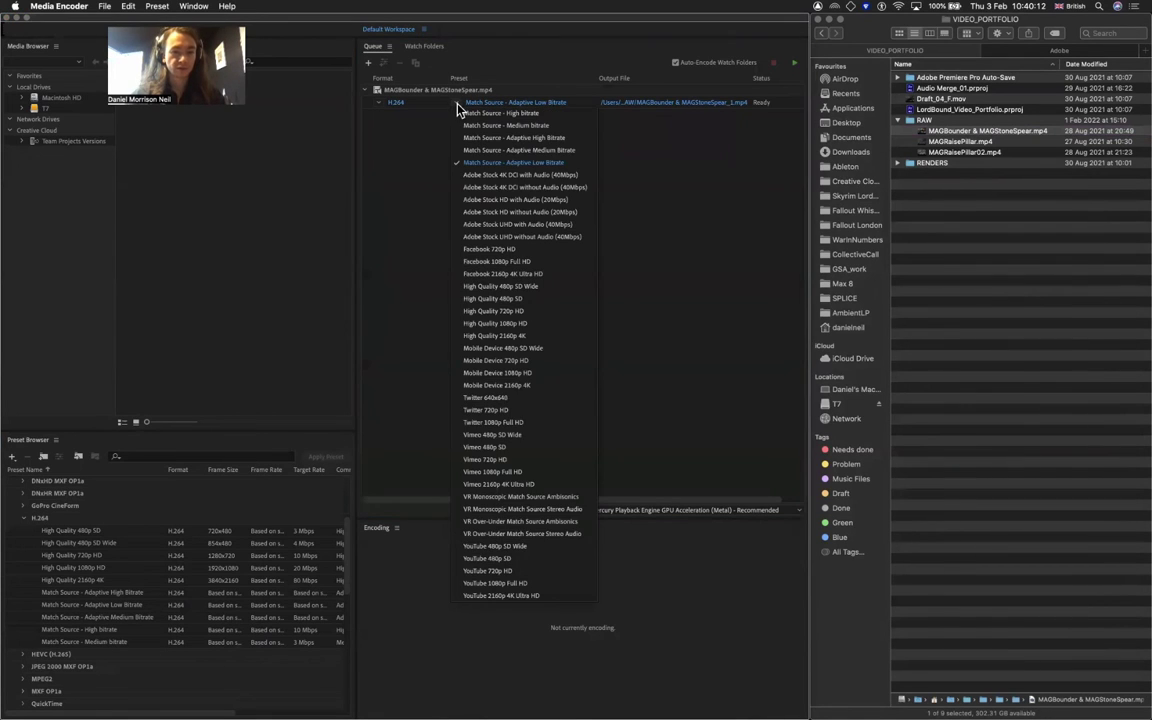
left_click(423, 316)
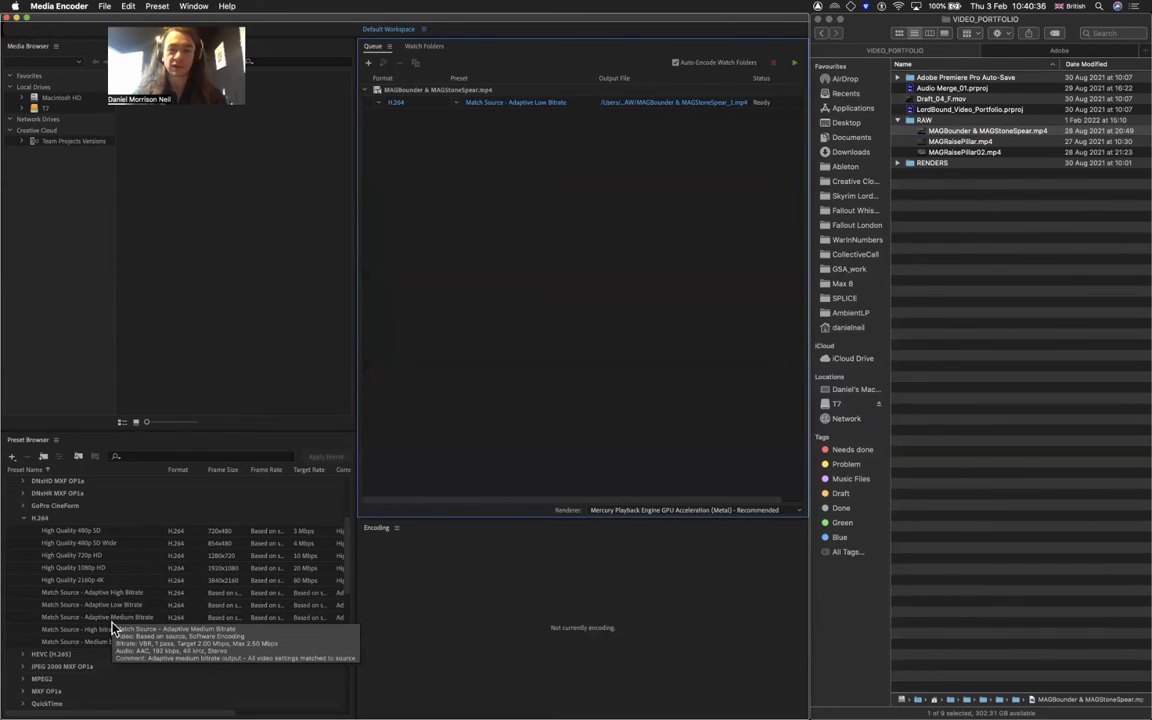
left_click(104, 554)
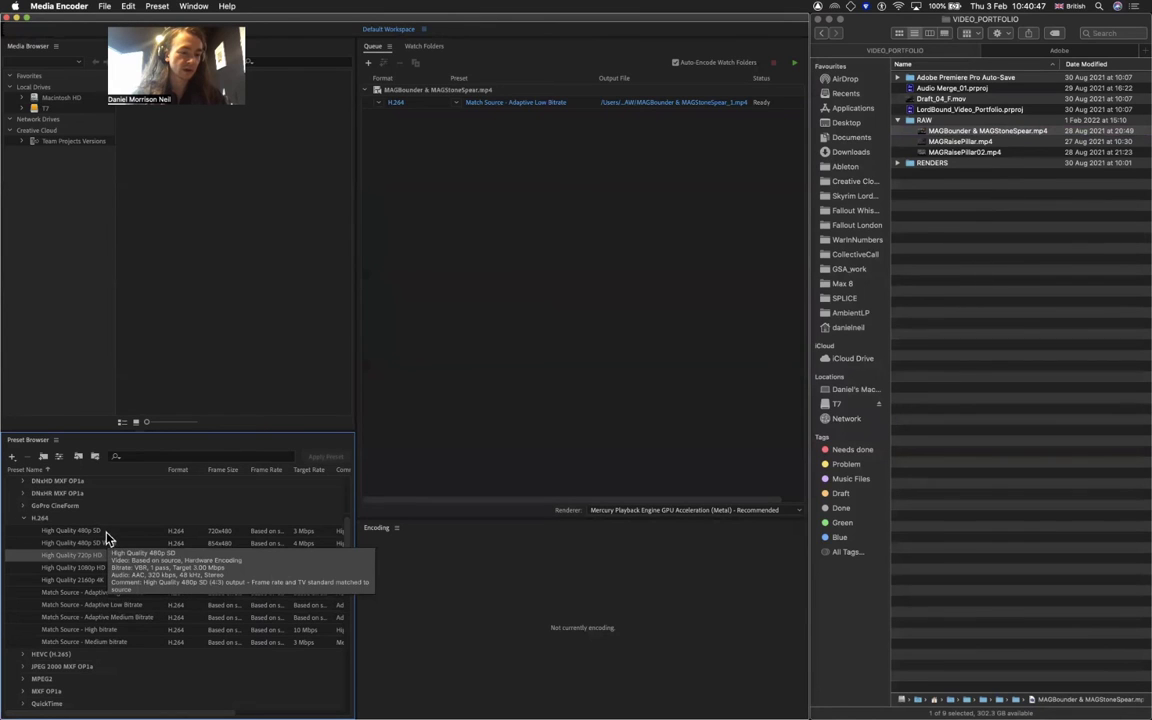
left_click(106, 533)
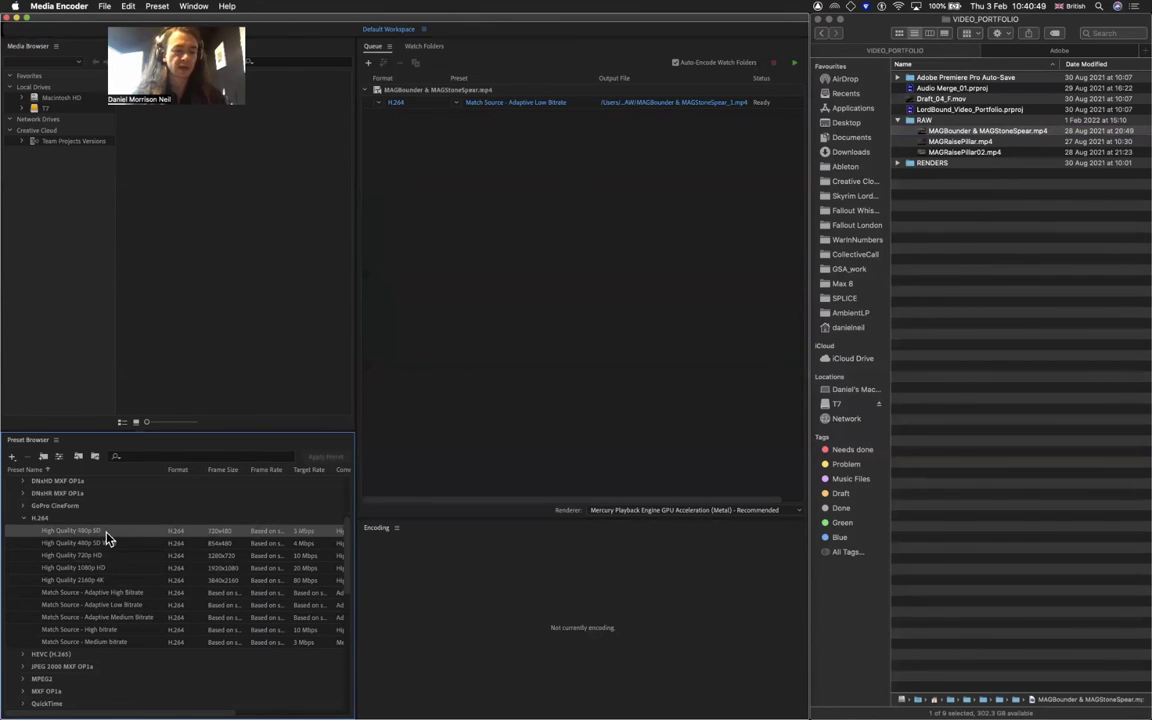
- Apply High Quality 480p SD to the queued clip and start encoding
left_click_drag(106, 535, 510, 111)
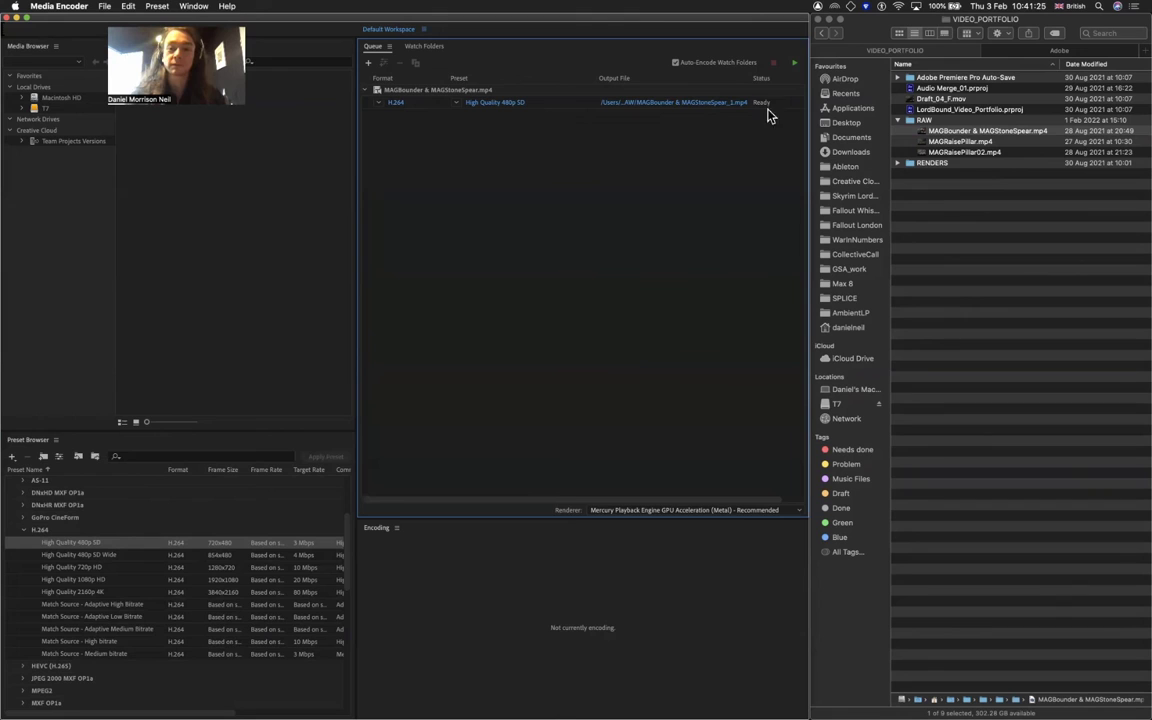
left_click(797, 63)
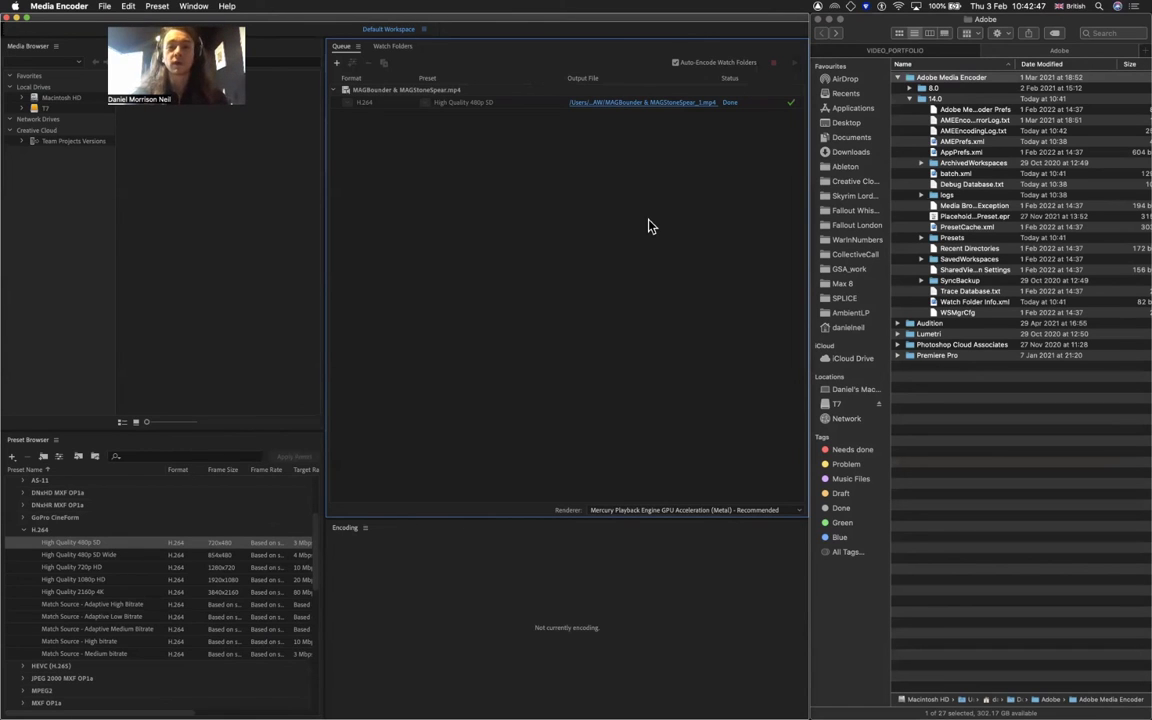
- Reveal the encoded MAGBounder & MAGStoneSpear_1.mp4 output in the RAW folder
left_click(605, 104)
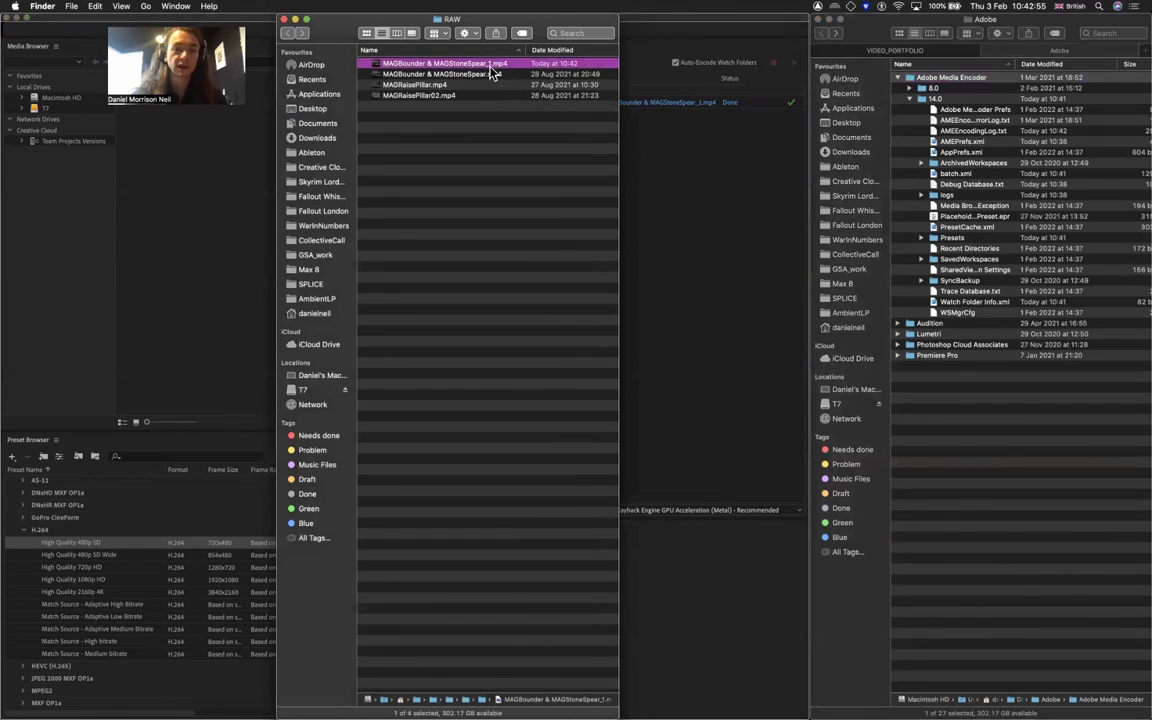
- Confirm MAGBounder & MAGStoneSpear_1.mp4 is 73.1 MB and play it in Quick Look
scroll(491, 73, "right", 5)
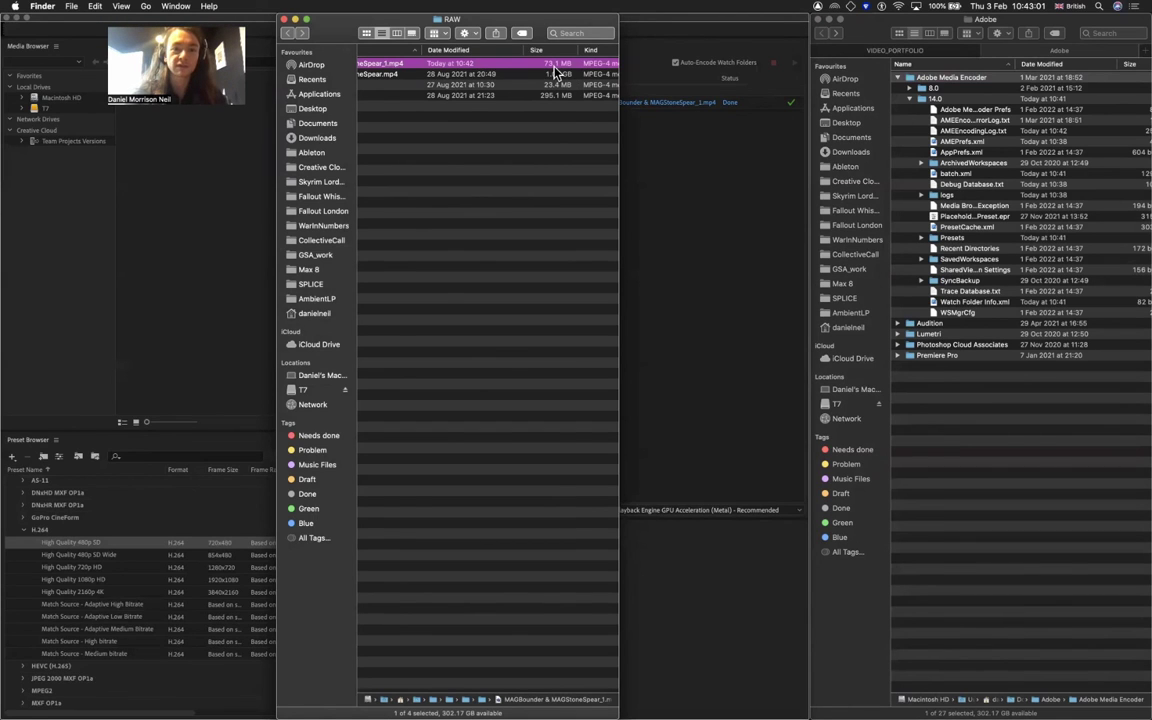
scroll(550, 72, "left", 5)
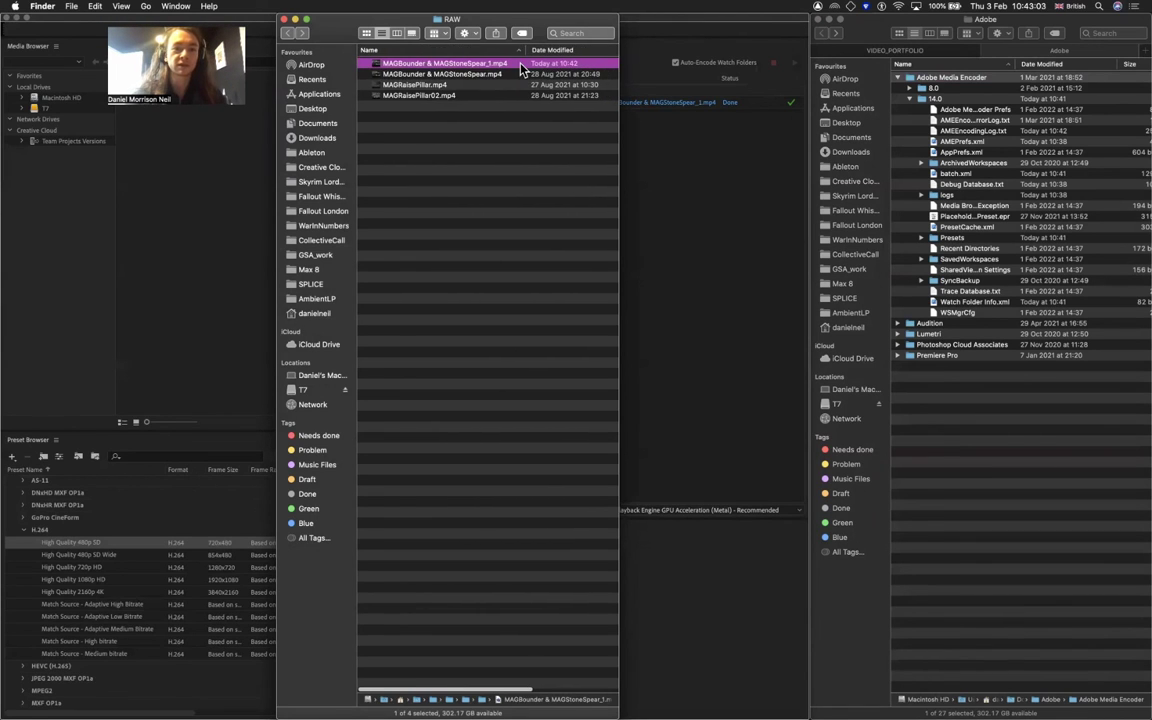
key("space")
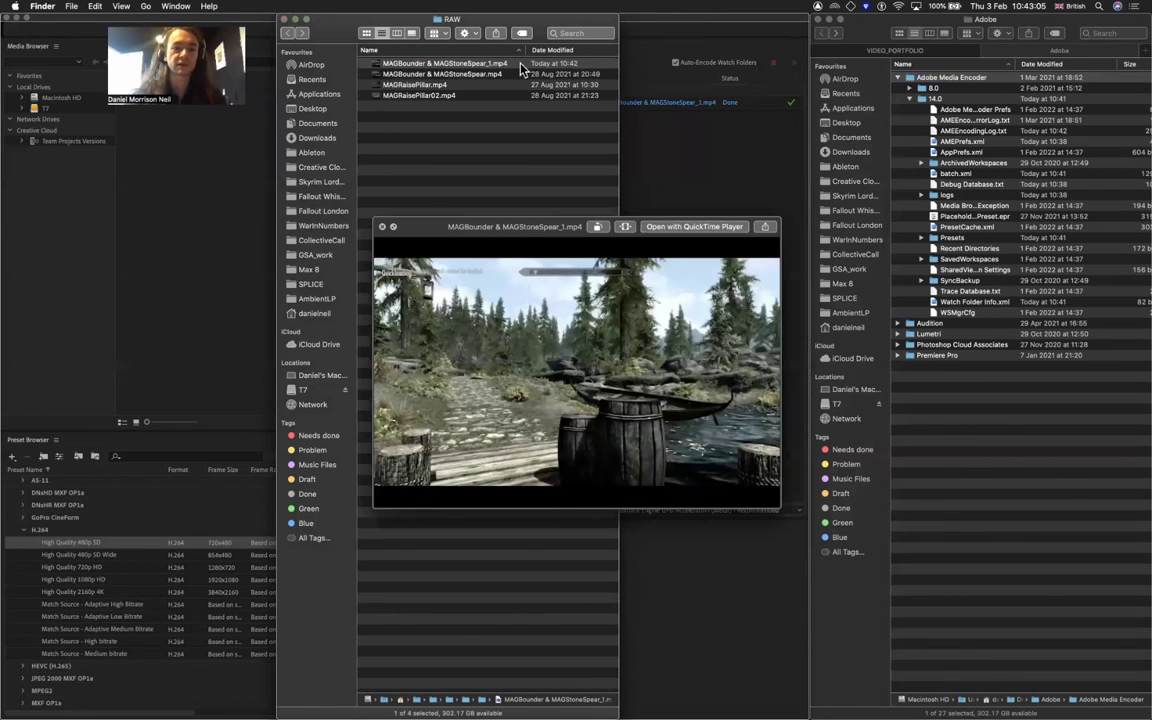
left_click_drag(432, 224, 430, 167)
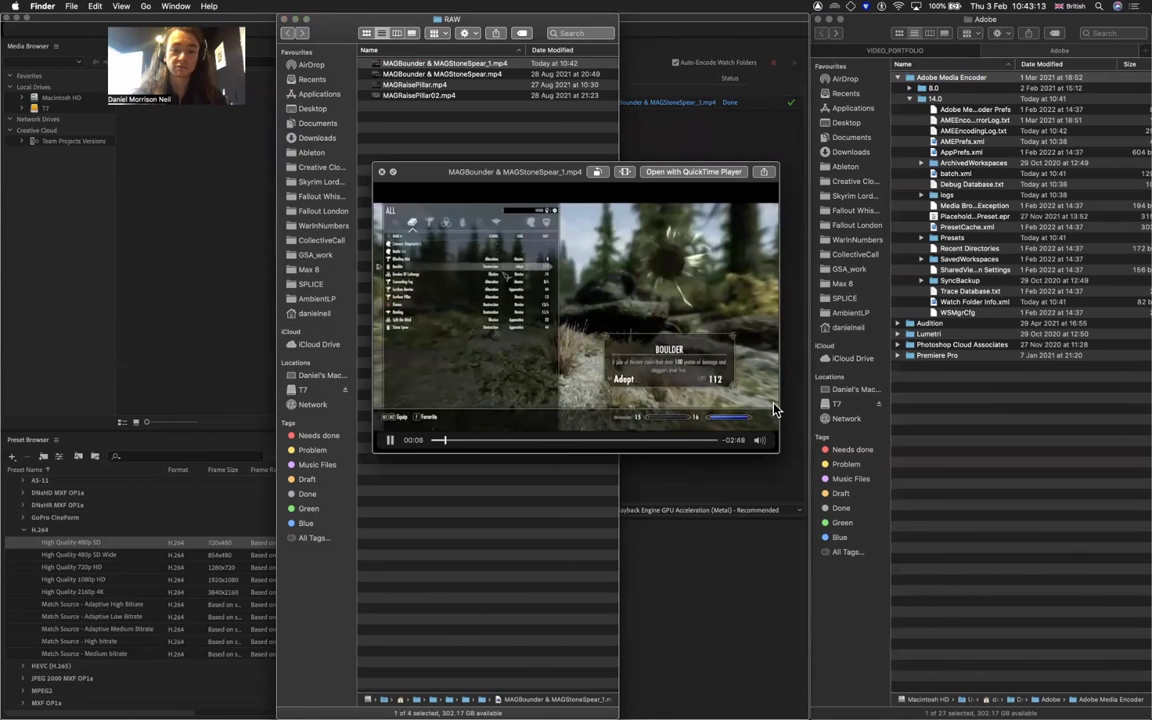
- Enlarge and reposition the Quick Look preview to watch the 480p export
left_click(787, 463)
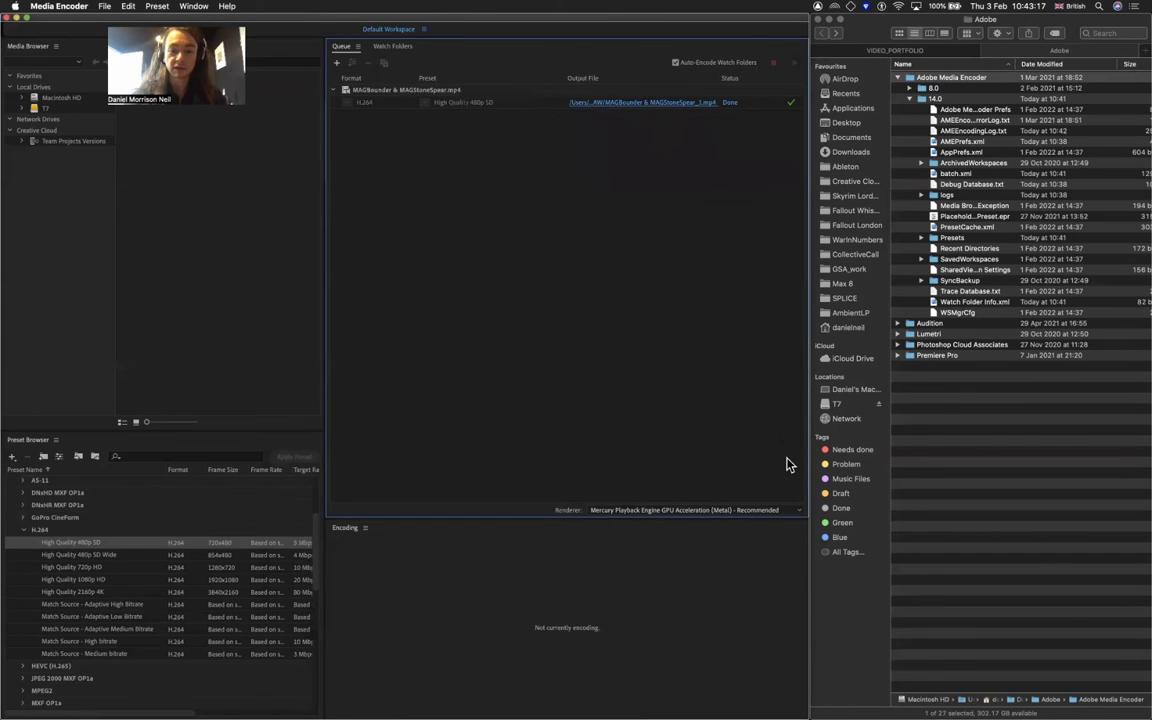
key("ctrl+super+f")
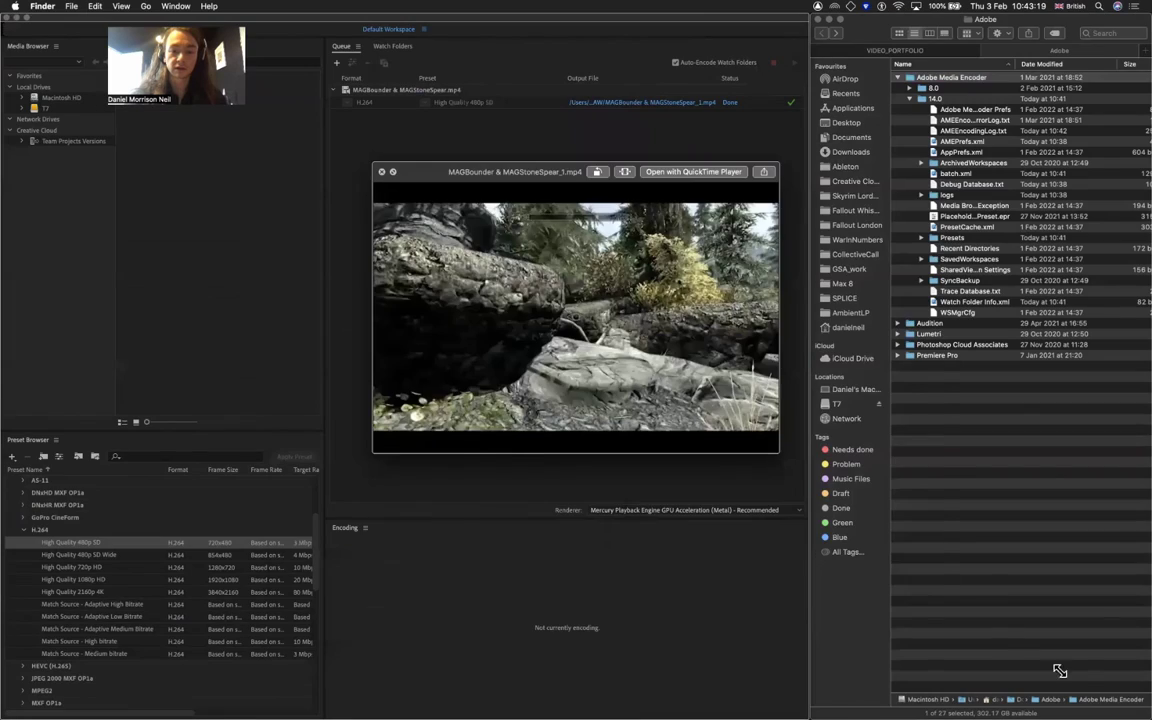
left_click_drag(782, 453, 1090, 690)
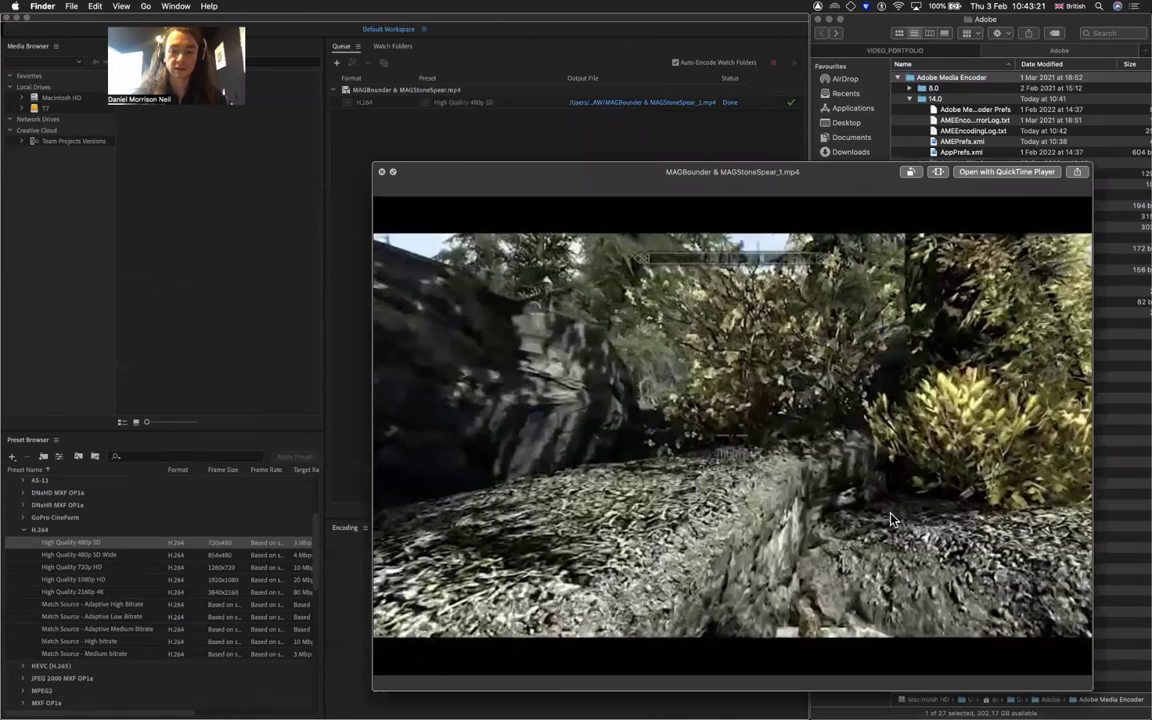
left_click_drag(587, 294, 447, 219)
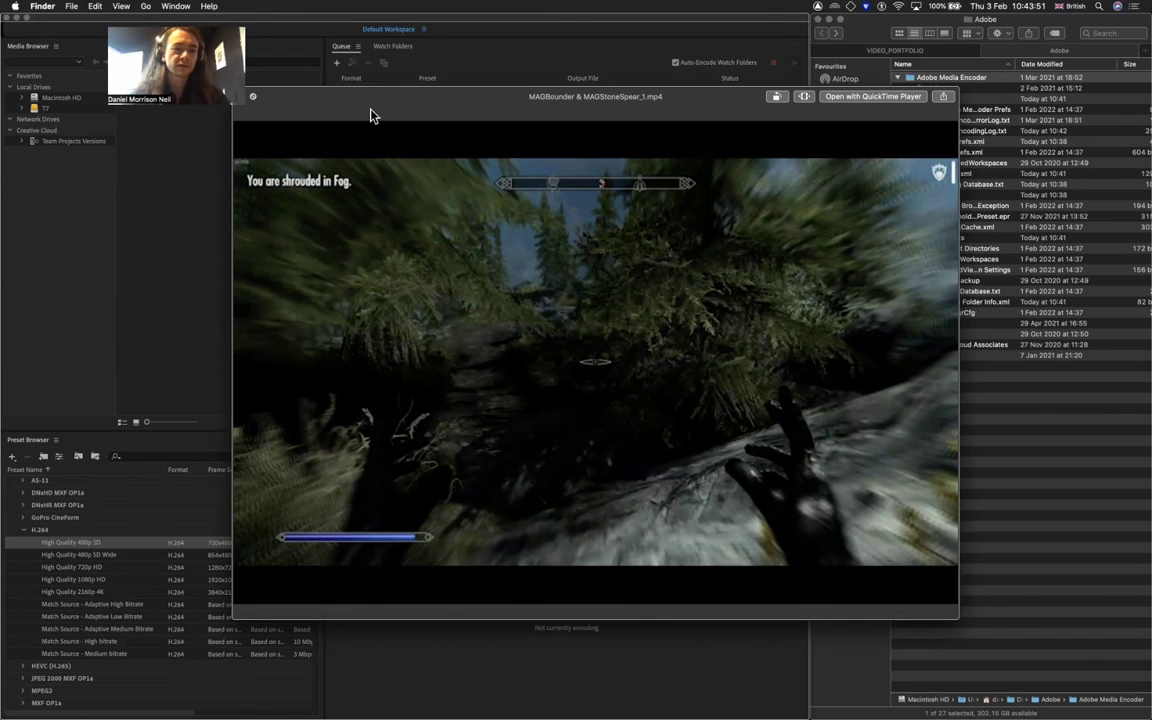
- Close the Quick Look preview and the RAW Finder window to reveal the finished queue
left_click_drag(368, 109, 375, 125)
left_click(292, 113)
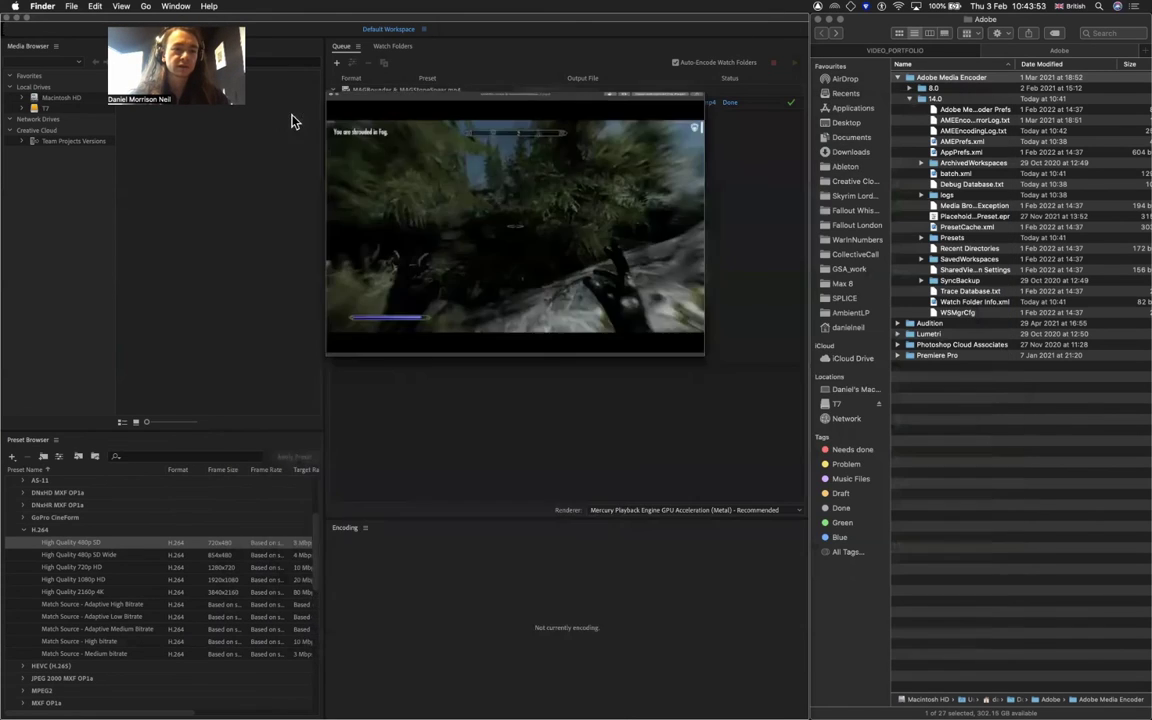
left_click(284, 19)
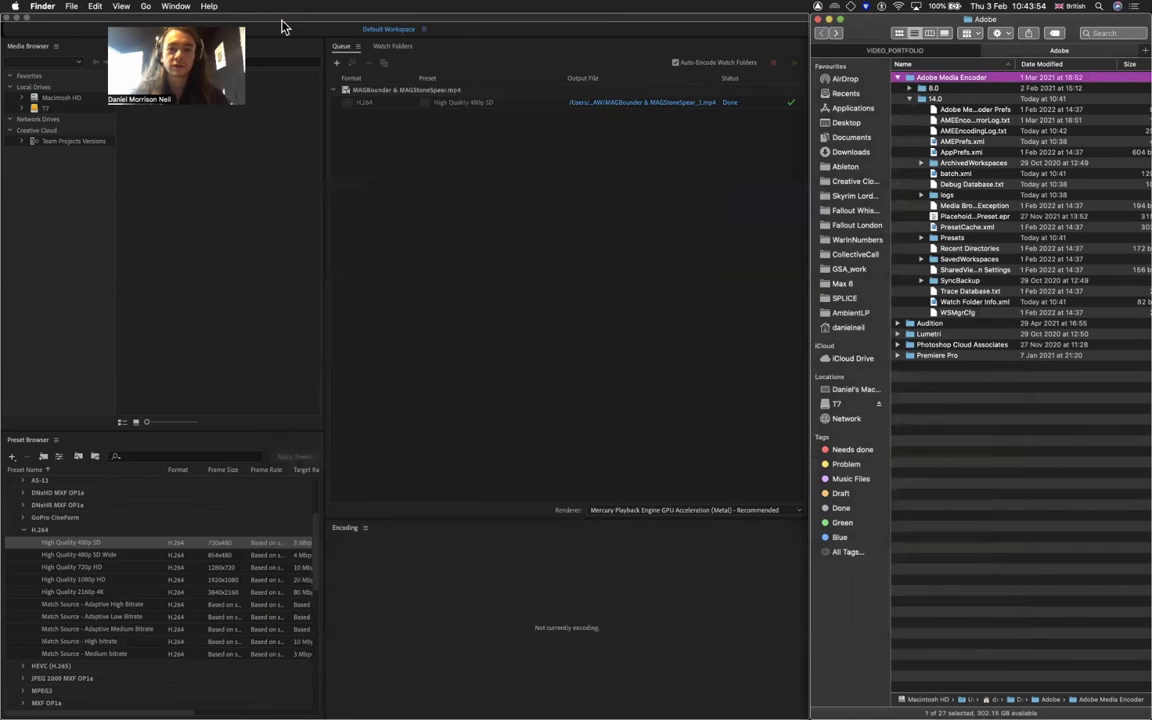